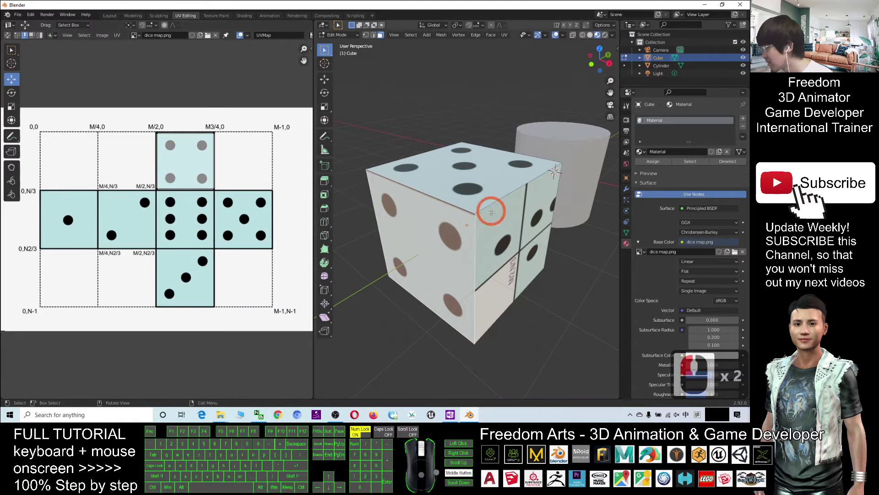
Deselect the cube's faces and inspect the dice texture on its sides alongside the untextured cylinder.
middle_click_drag(491, 211, 472, 217)
left_click(557, 180)
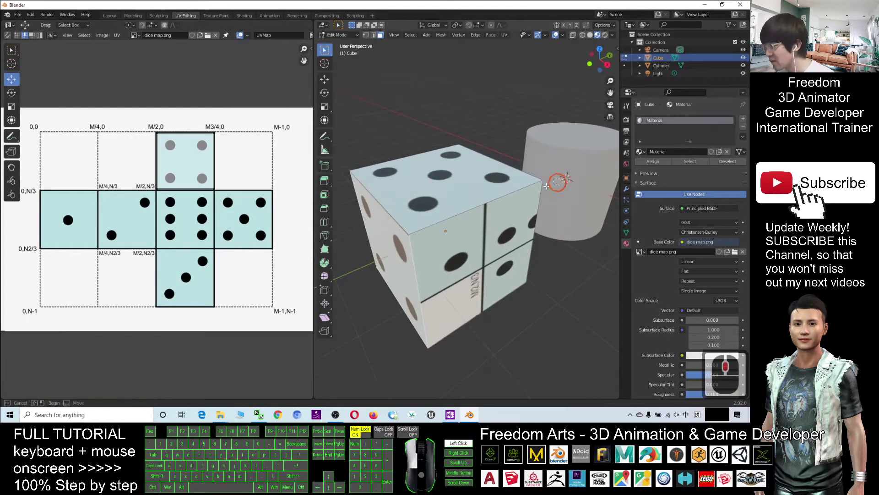
left_click(577, 167)
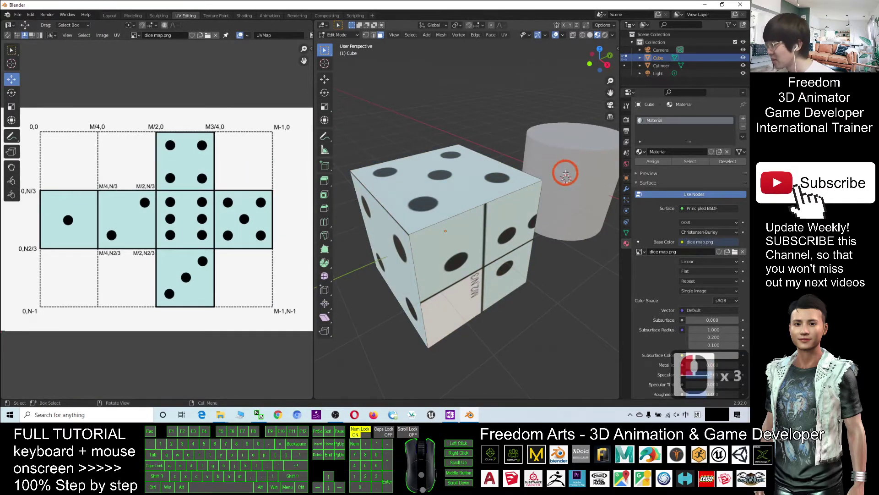
middle_click_drag(566, 175, 530, 172)
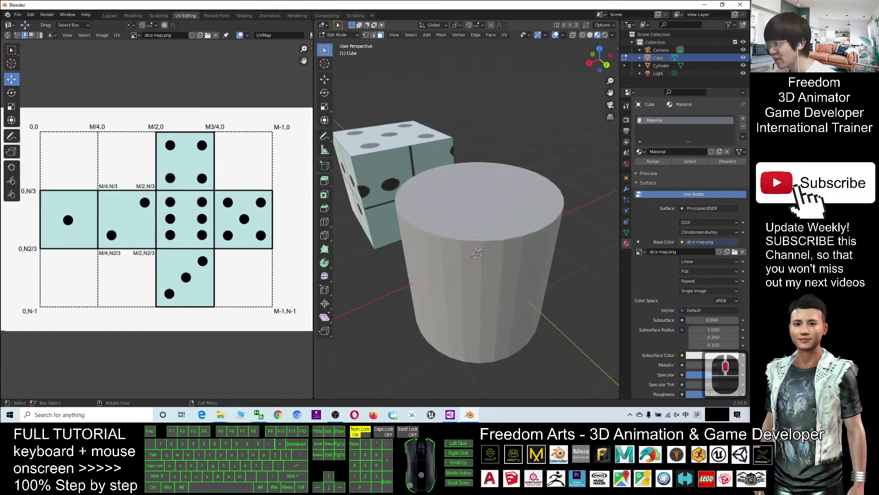
middle_click_drag(504, 238, 550, 229)
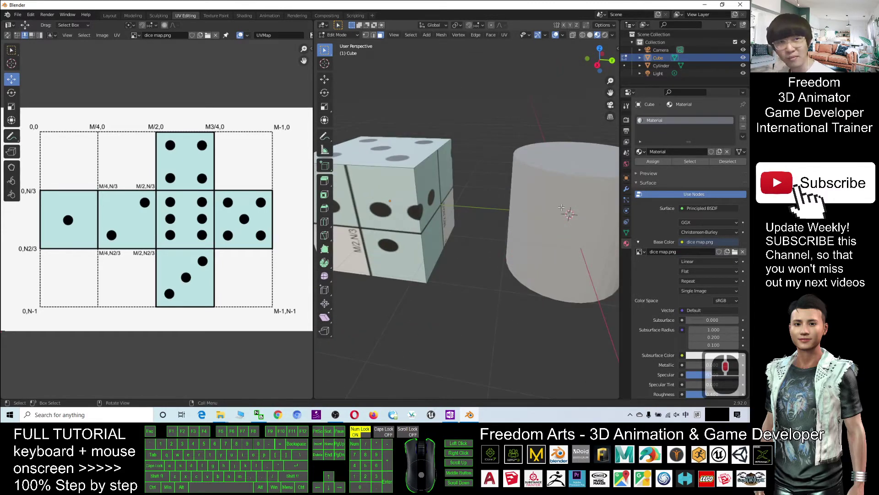
scroll(562, 208, "down", 3)
Select the cylinder in the Layout workspace and open it for editing in the UV Editing workspace.
left_click(110, 15)
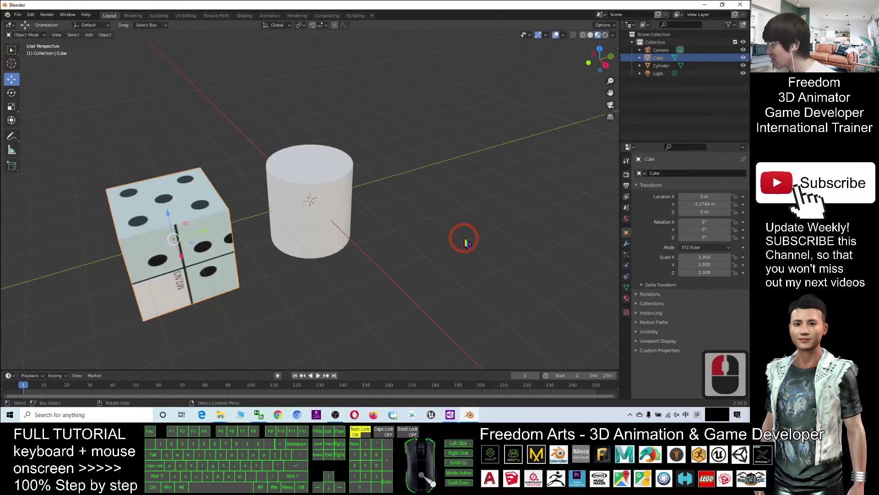
left_click(324, 191)
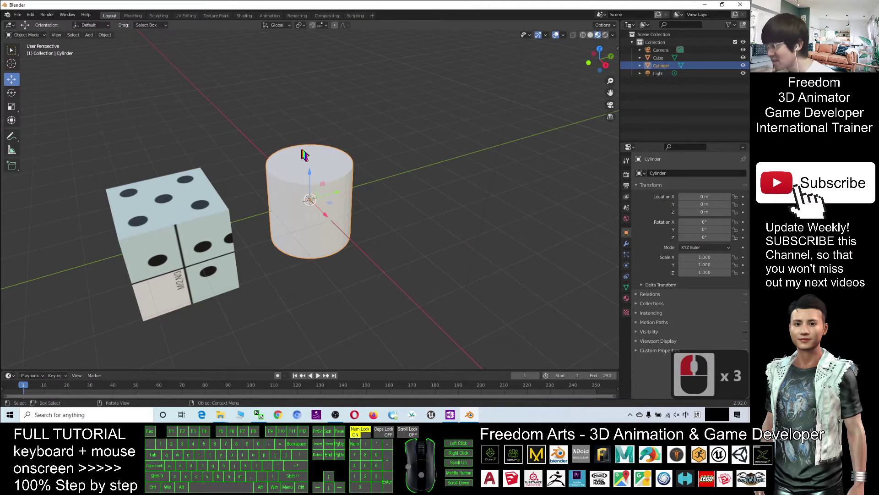
left_click(186, 16)
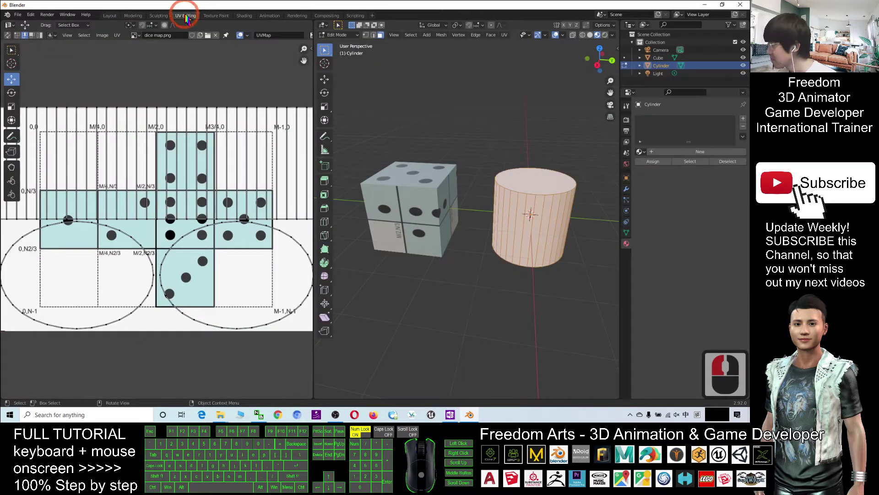
left_click(186, 16)
left_click(186, 16)
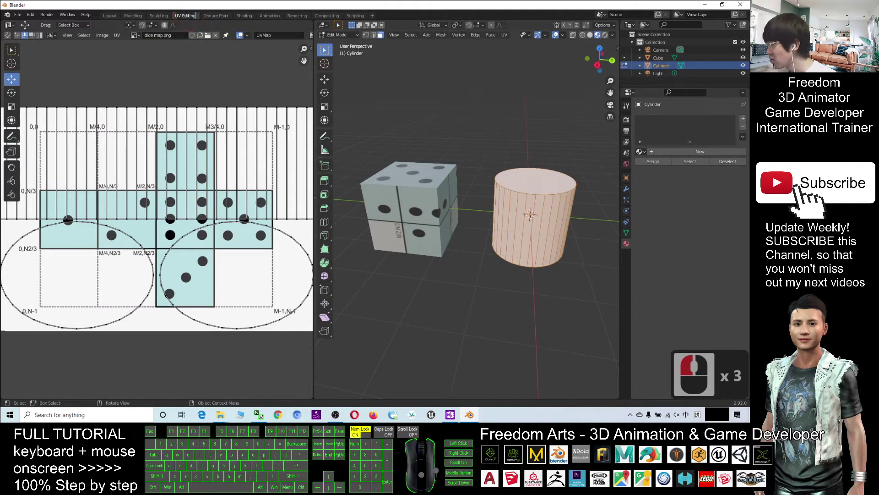
left_click(185, 15)
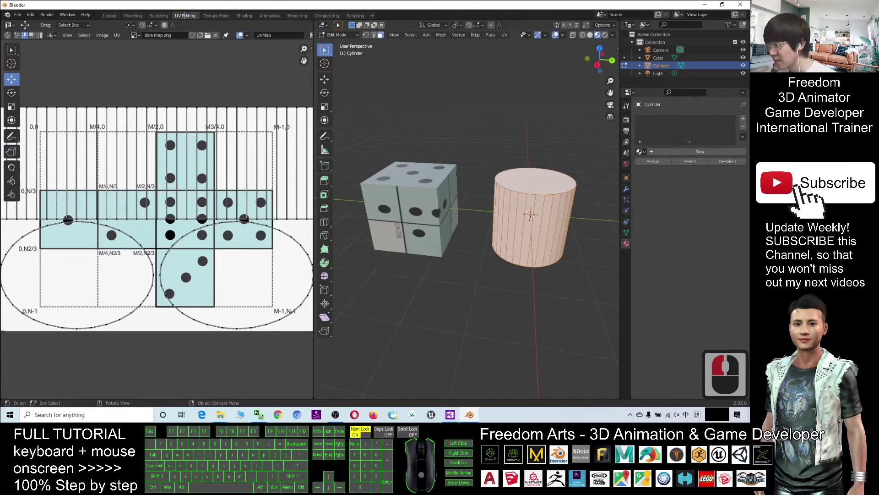
Create a new material for the cylinder.
left_click(627, 244)
left_click(627, 244)
scroll(467, 196, "up", 3)
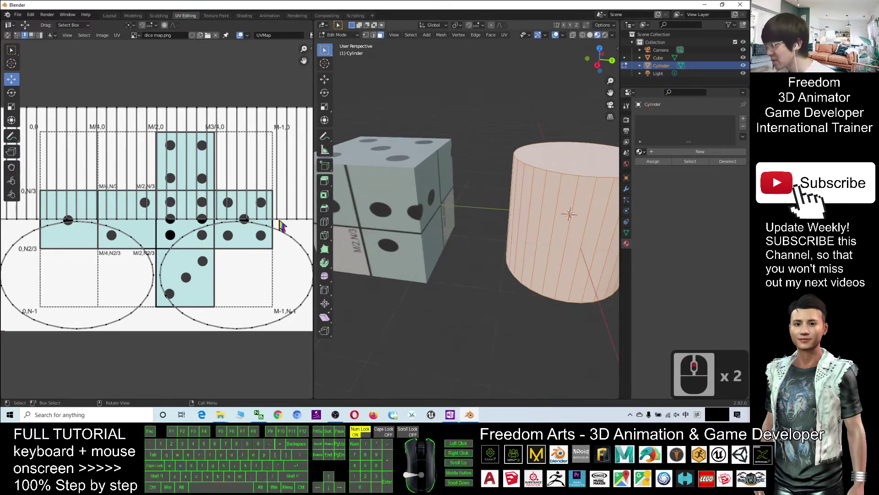
scroll(186, 202, "down", 3)
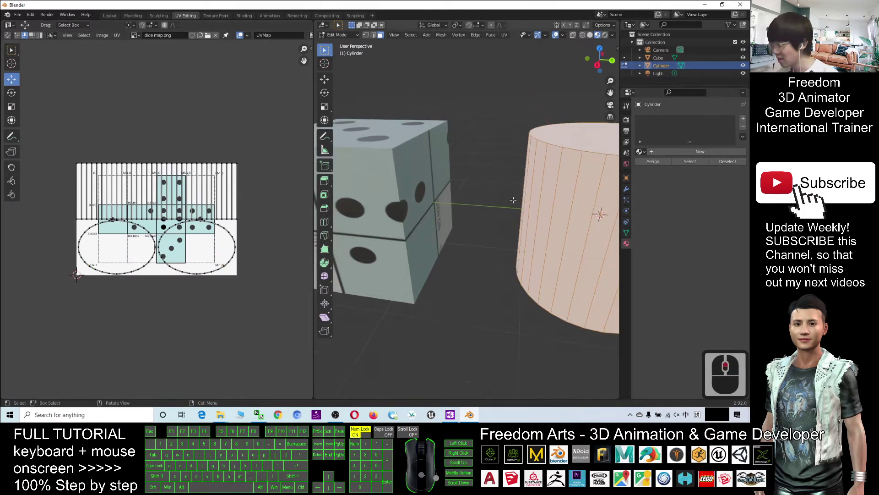
middle_click_drag(571, 224, 502, 244, "shift")
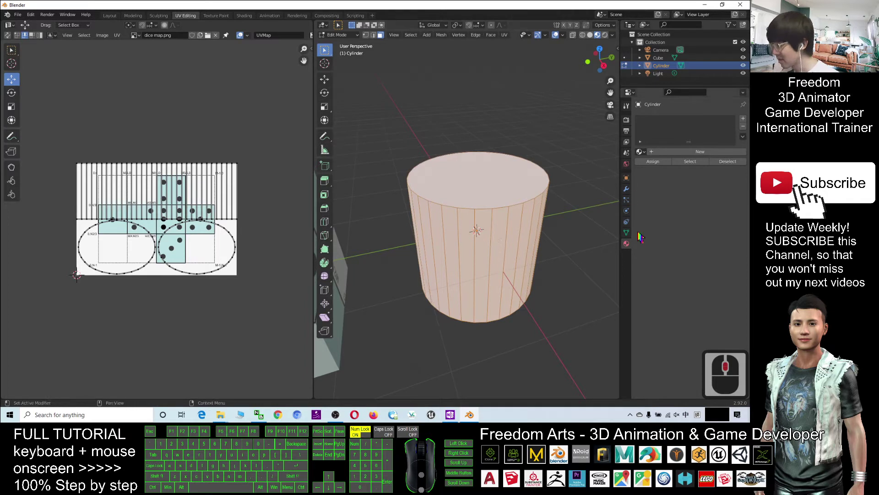
left_click(627, 244)
left_click(627, 243)
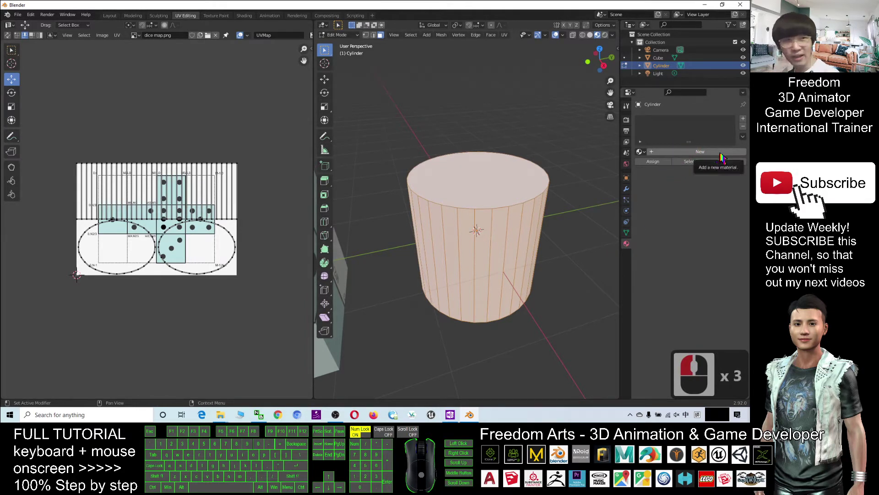
left_click(658, 152)
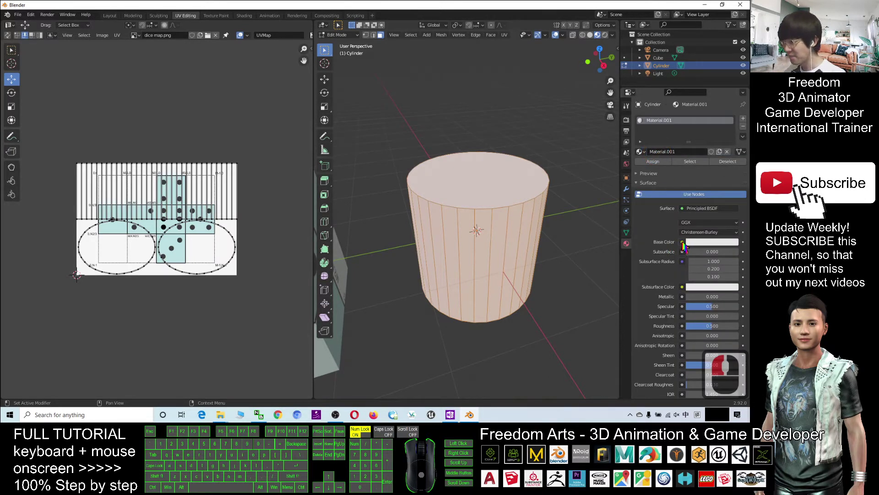
Switch to the Chromium browser and search Google Images for "cylinder 3d texture".
left_click(298, 415)
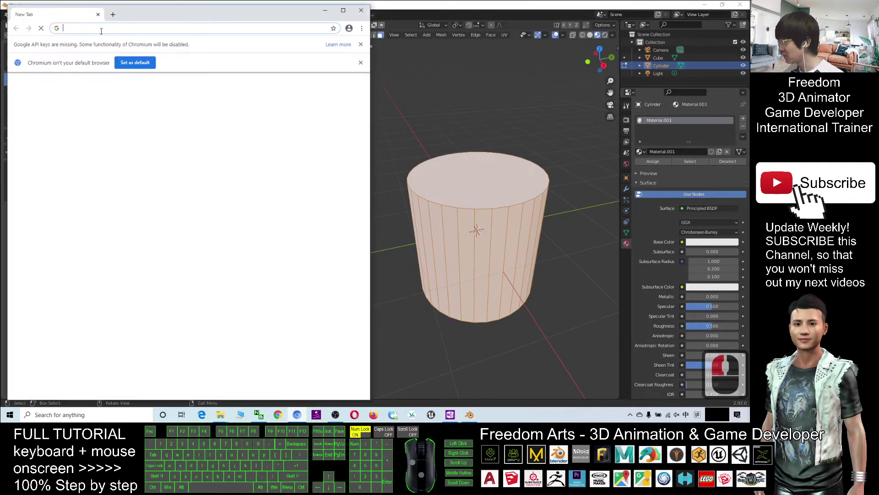
type("cyl")
key("shift")
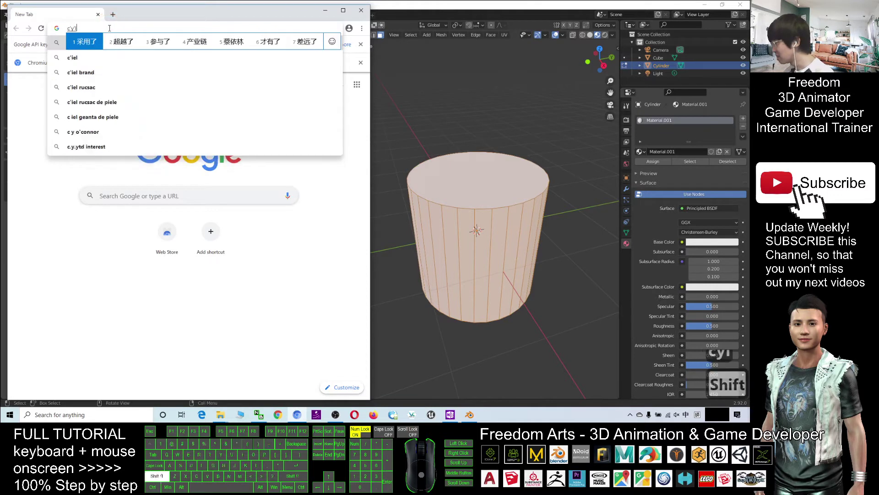
type("inder")
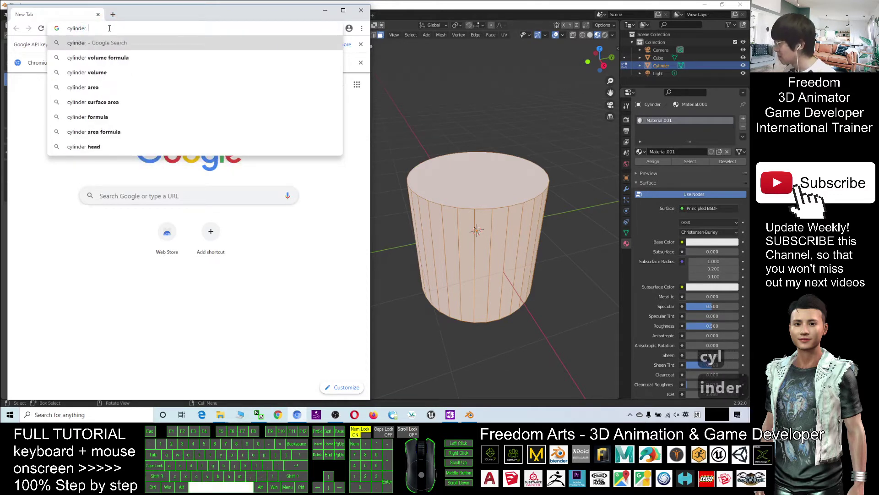
type(" 3d texture")
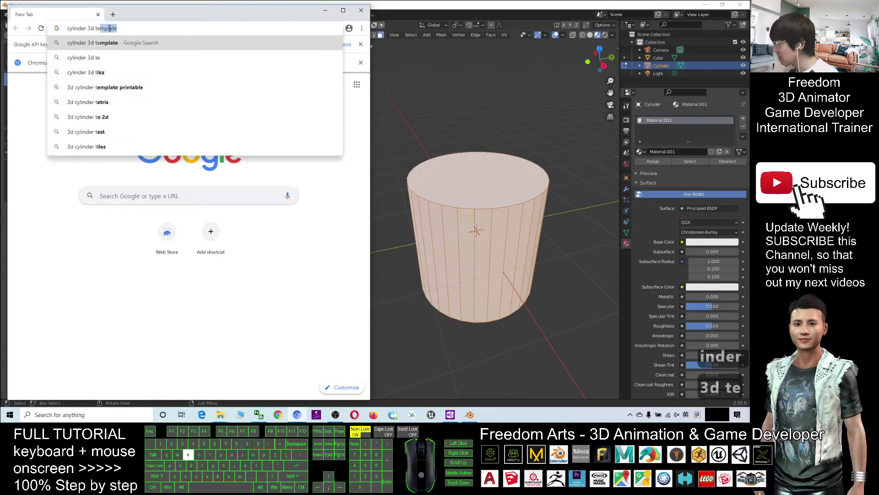
key("Return")
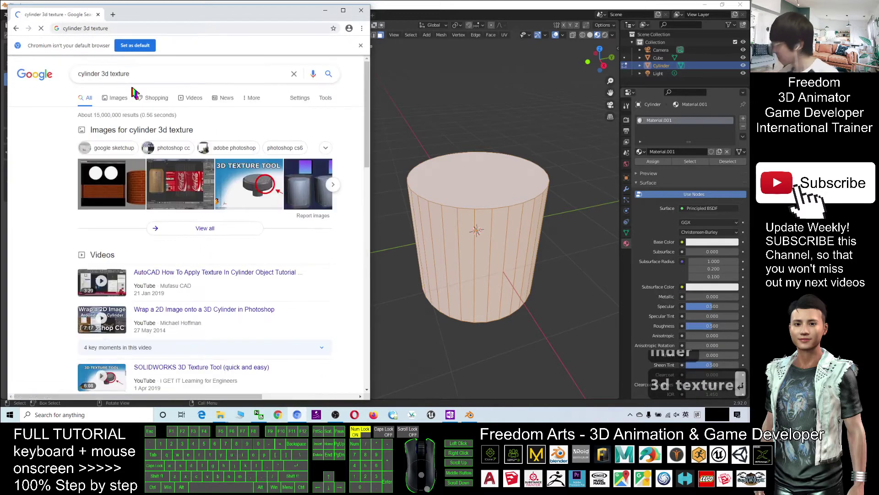
left_click(122, 100)
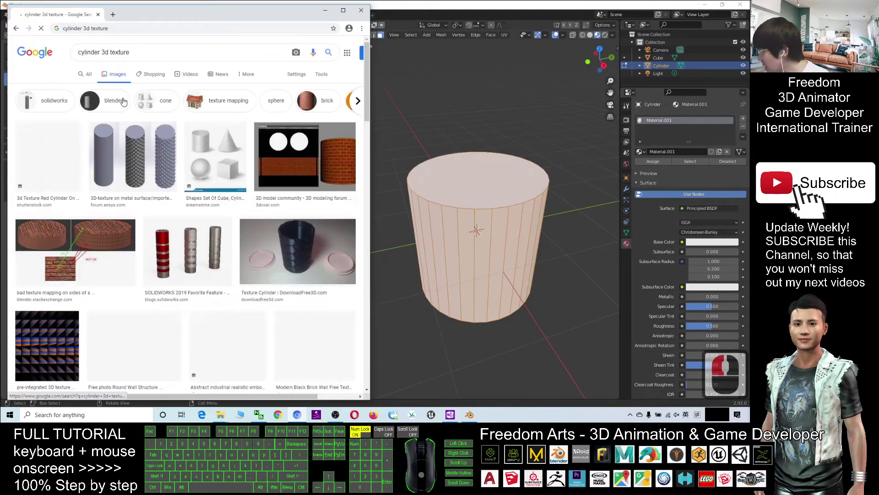
Maximize the browser window and examine the image results for a suitable texture map for the cylinder.
scroll(193, 189, "down", 20)
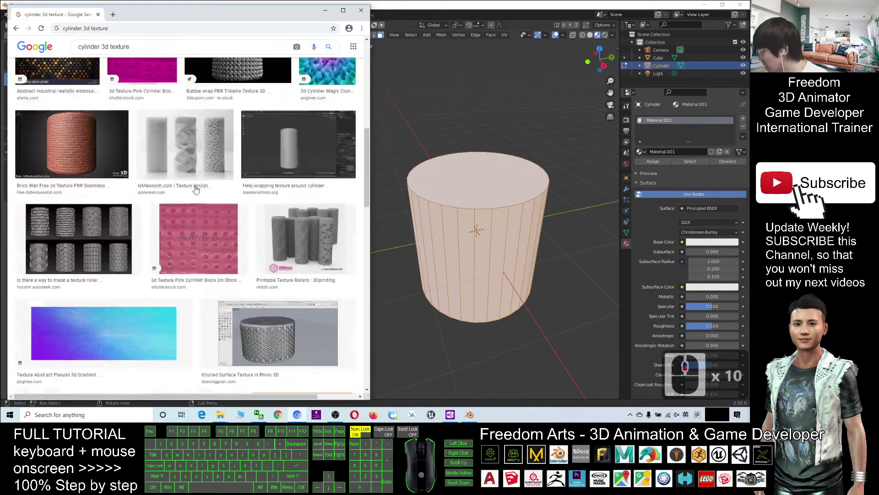
scroll(202, 187, "down", 7)
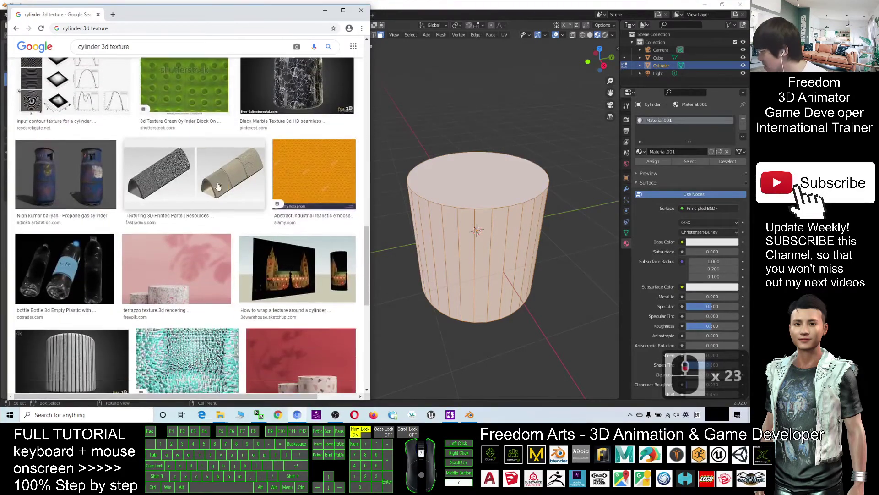
scroll(228, 190, "up", 12)
scroll(229, 185, "up", 15)
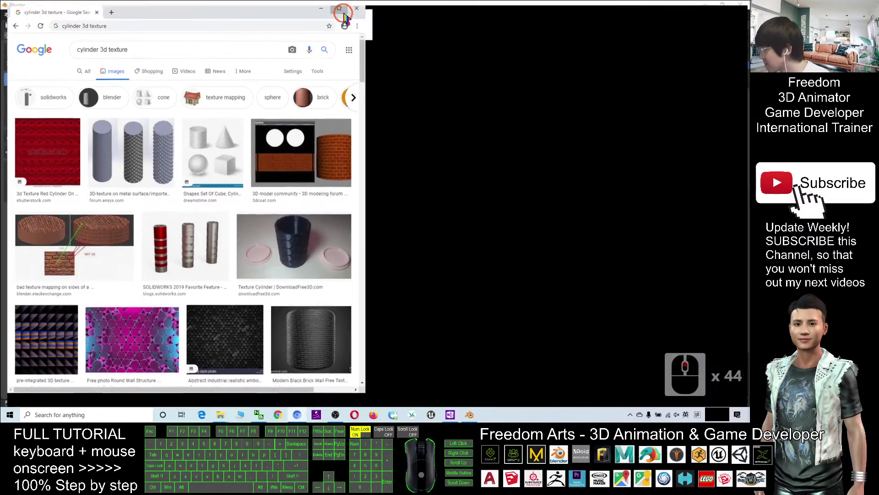
left_click(343, 10)
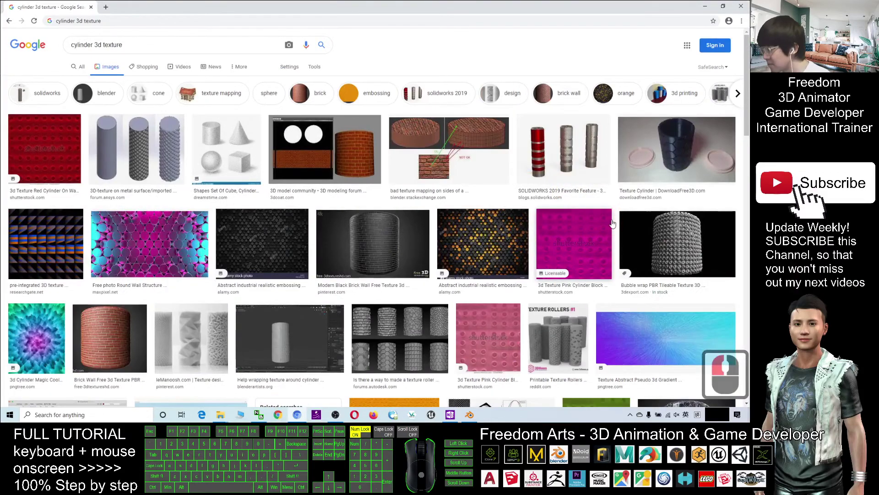
scroll(612, 224, "down", 20)
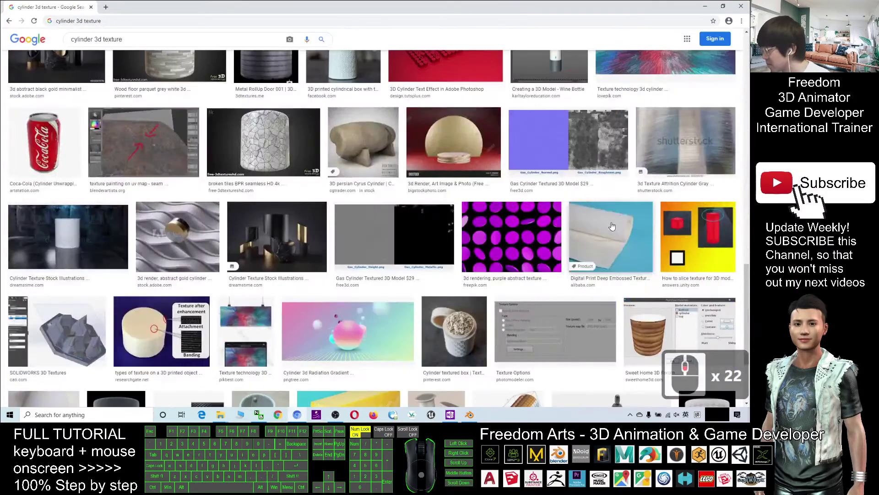
scroll(613, 226, "down", 8)
scroll(613, 226, "down", 8)
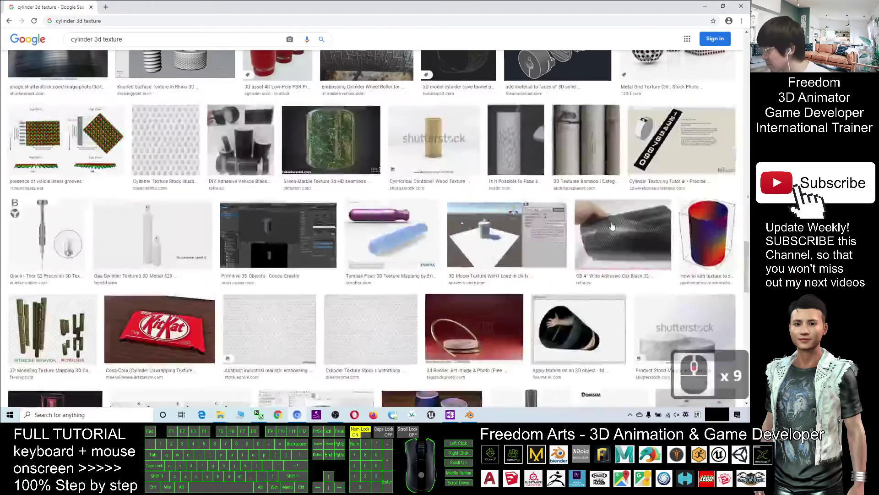
scroll(613, 226, "up", 20)
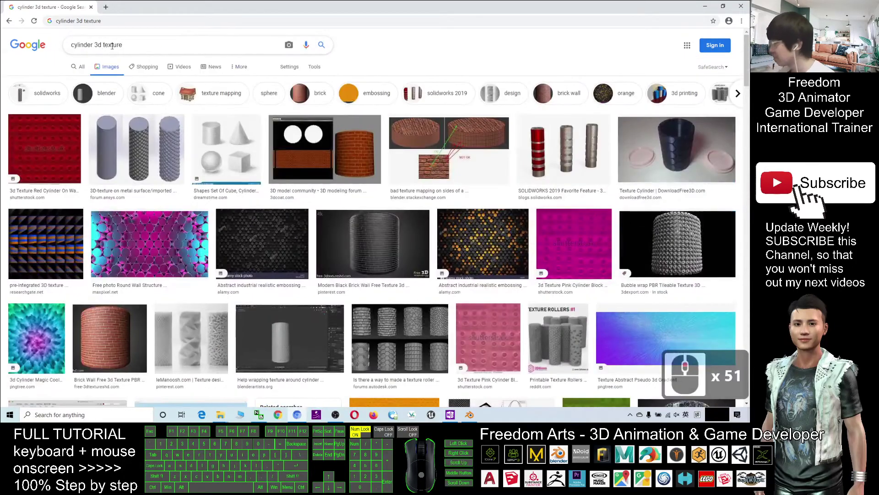
Refine the image search to "cylinder 3d texture uv" and look through the results for a cylinder UV layout.
left_click(147, 45)
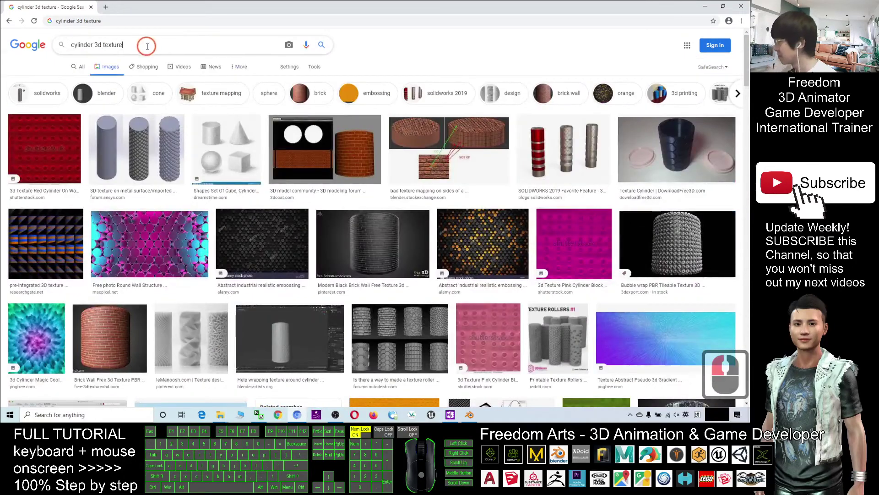
type("uv")
key("Return")
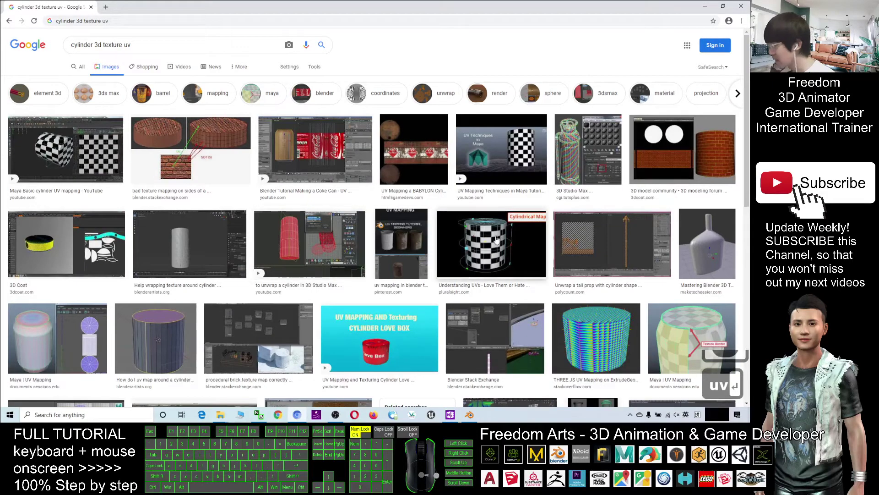
scroll(498, 238, "down", 6)
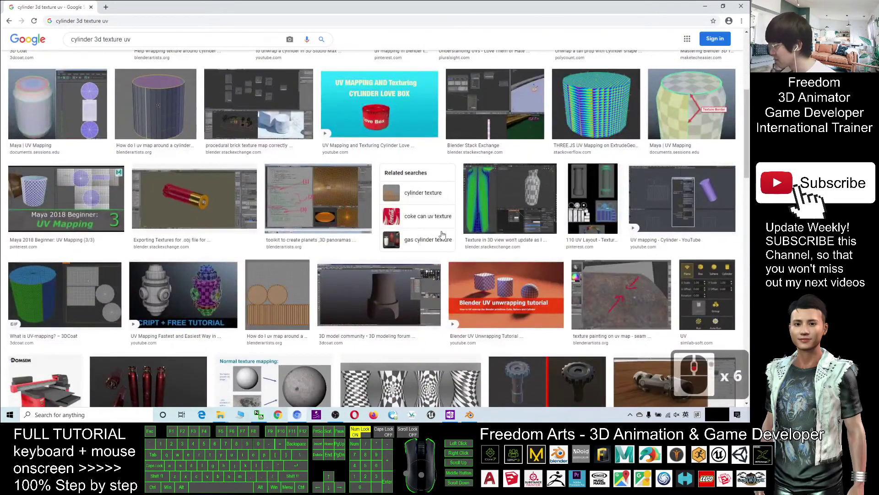
scroll(409, 230, "down", 5)
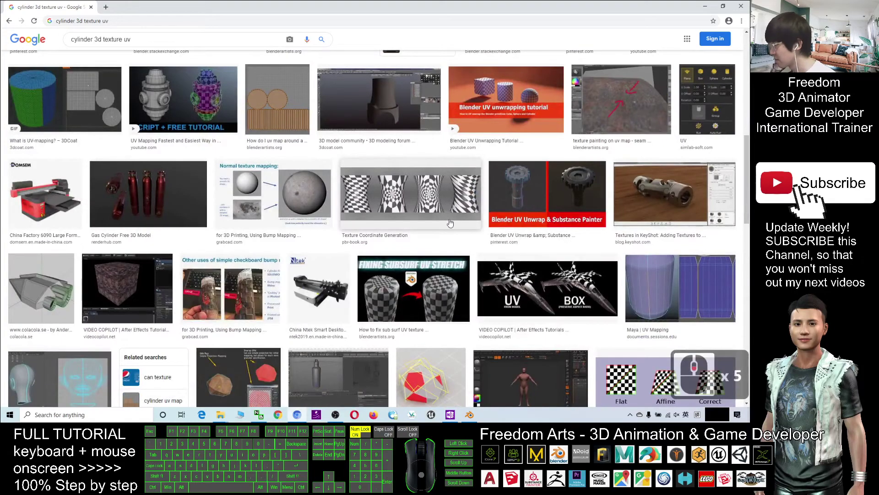
scroll(450, 223, "down", 6)
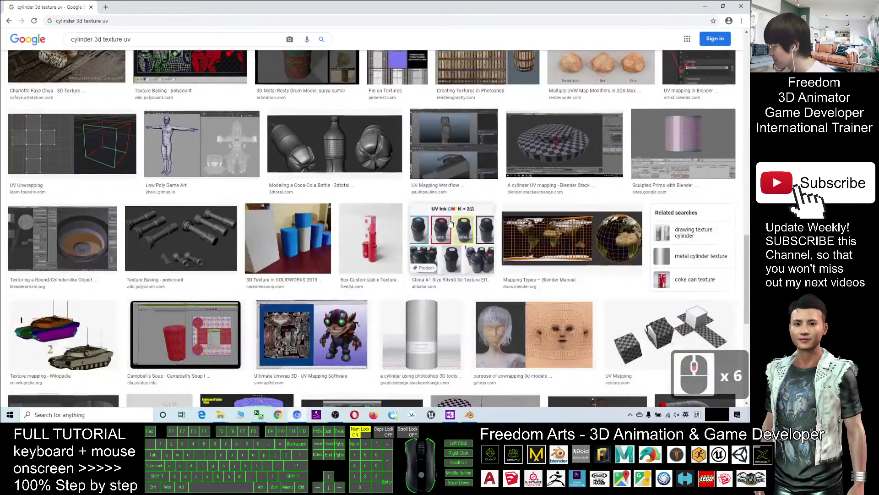
scroll(514, 208, "up", 20)
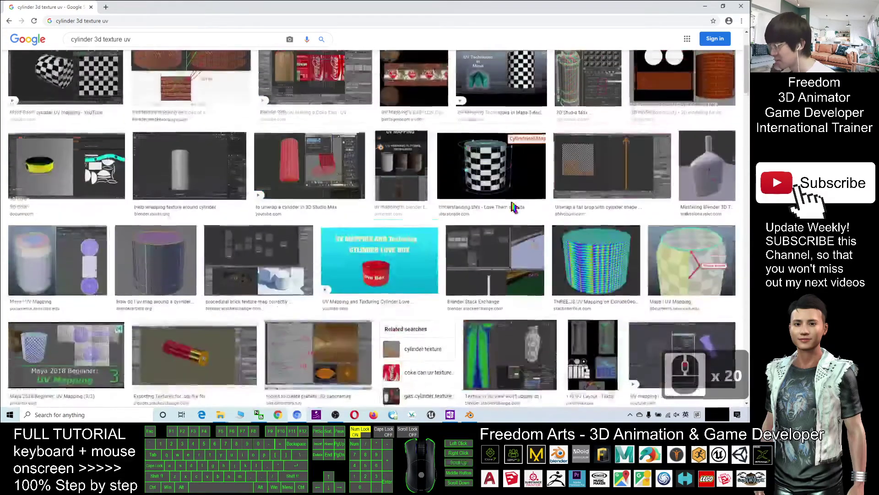
scroll(514, 207, "up", 10)
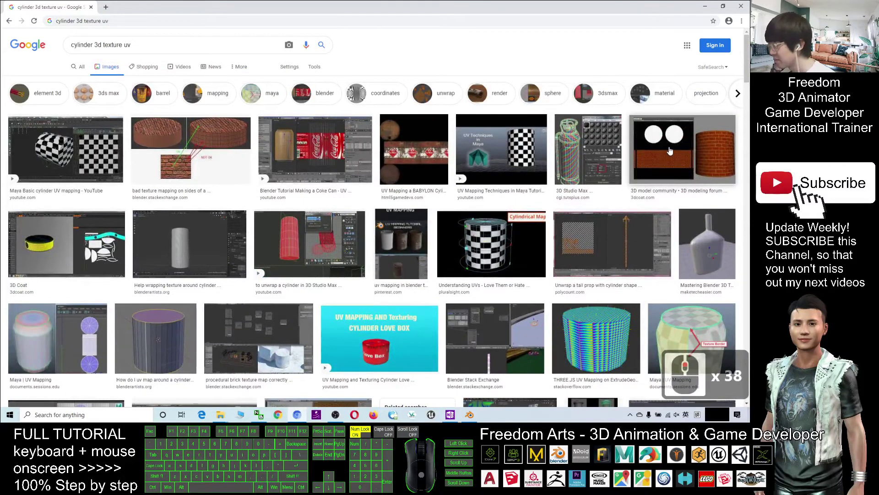
Change the image search to "cylinder texture uv" and look through the results for a flat cylinder texture layout.
left_click(96, 45)
key("BackSpace")
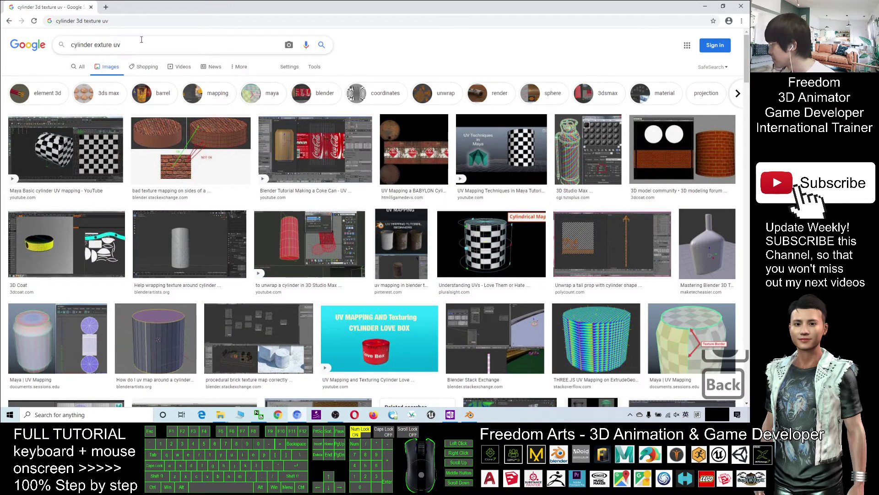
type("t")
key("Return")
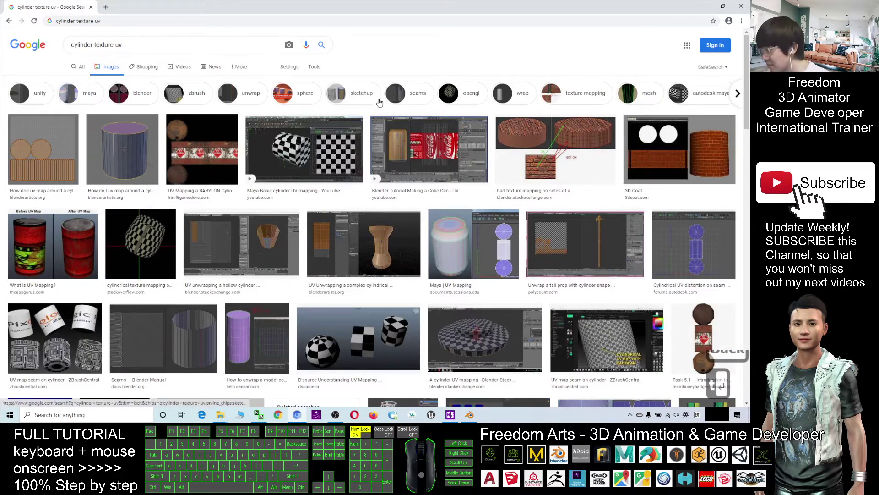
scroll(379, 102, "down", 6)
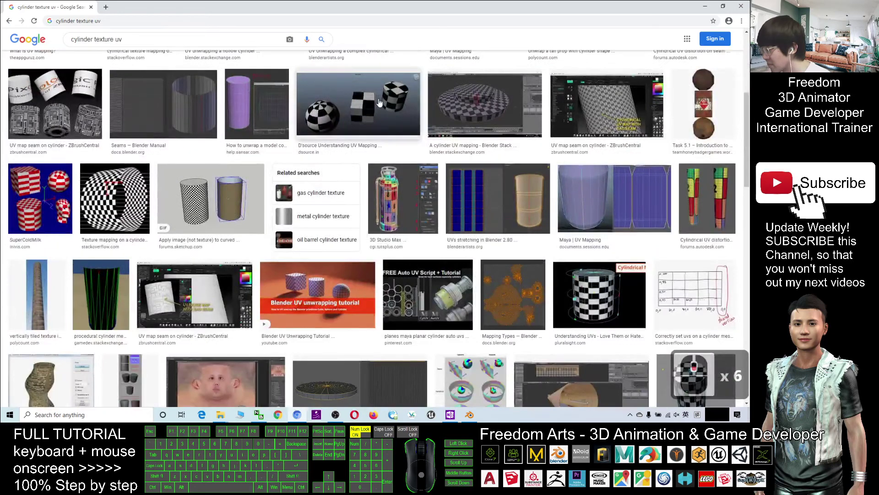
scroll(379, 102, "down", 3)
scroll(379, 103, "up", 9)
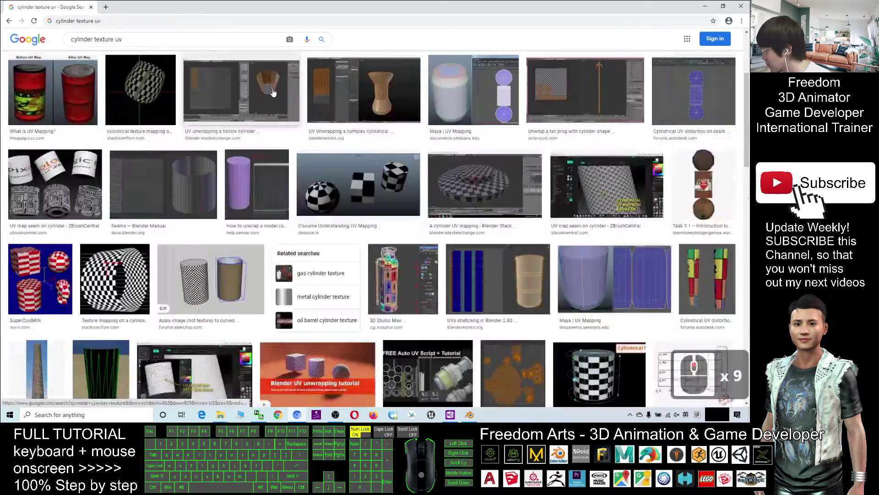
Shorten the image search to "cylinder uv" and browse the results for a usable cylinder UV texture.
left_click_drag(93, 43, 177, 43)
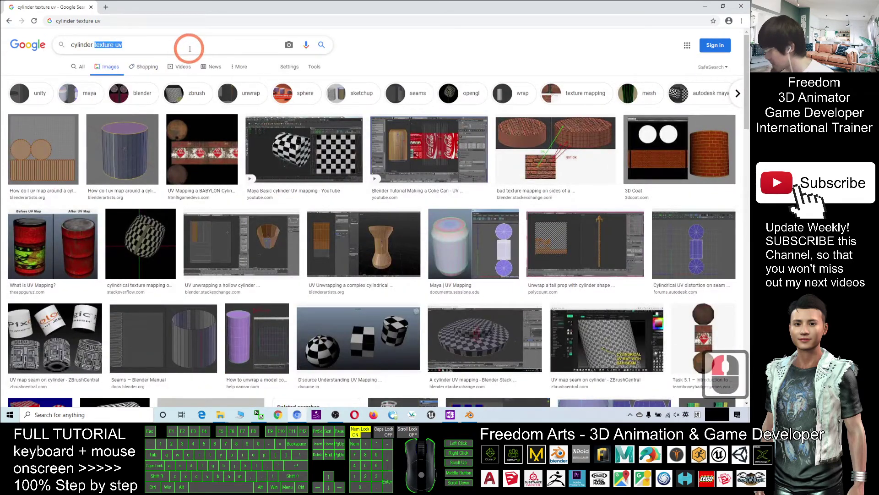
type("uv")
key("Return")
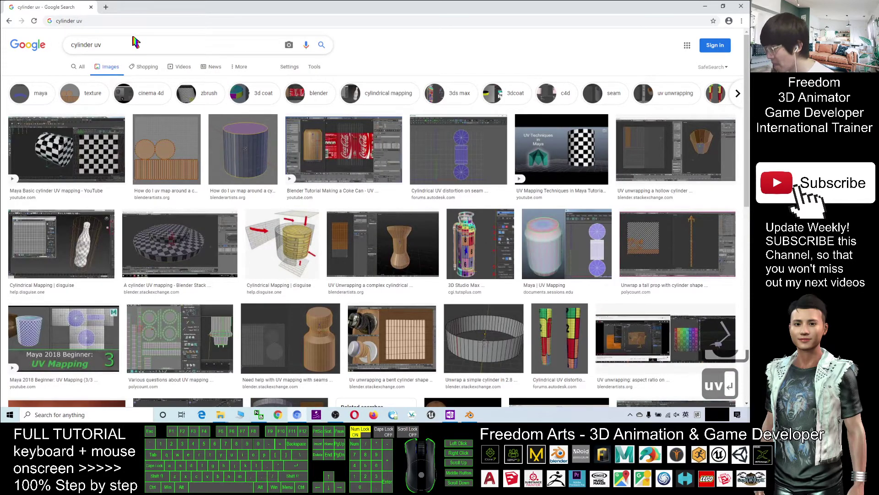
scroll(322, 155, "down", 6)
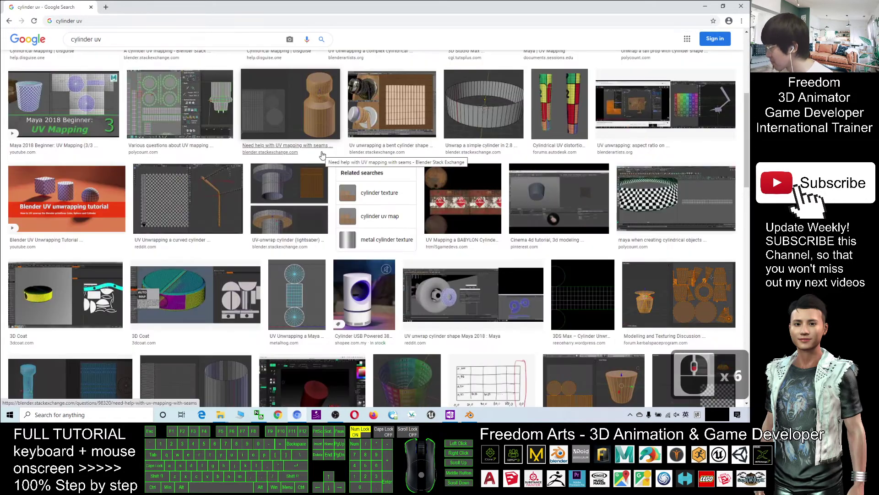
scroll(322, 154, "down", 4)
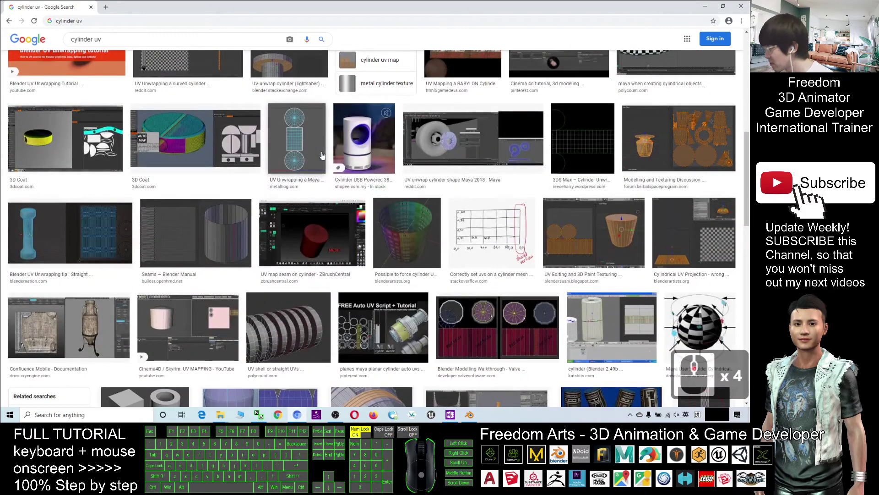
scroll(322, 155, "down", 5)
scroll(330, 156, "down", 7)
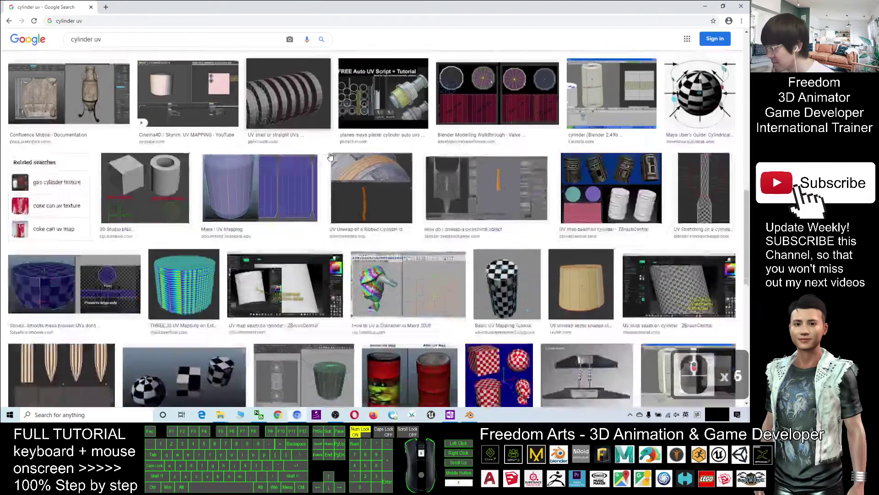
scroll(330, 157, "up", 4)
scroll(330, 156, "down", 5)
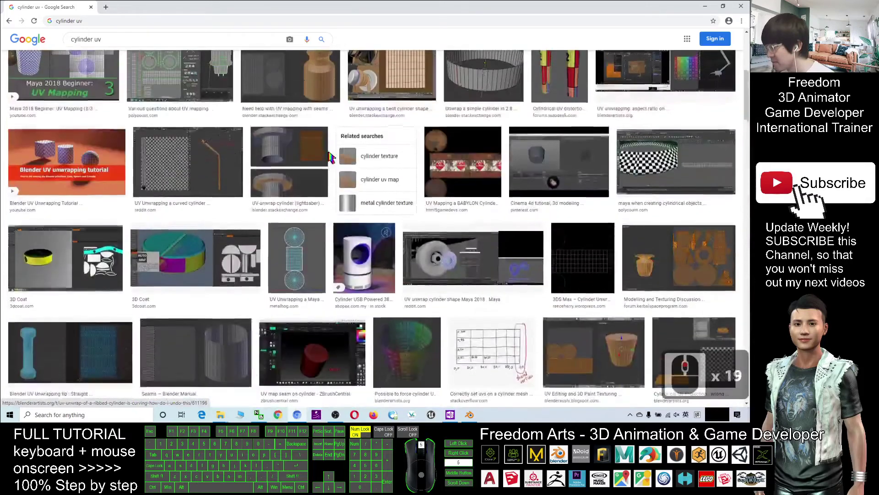
scroll(330, 157, "up", 17)
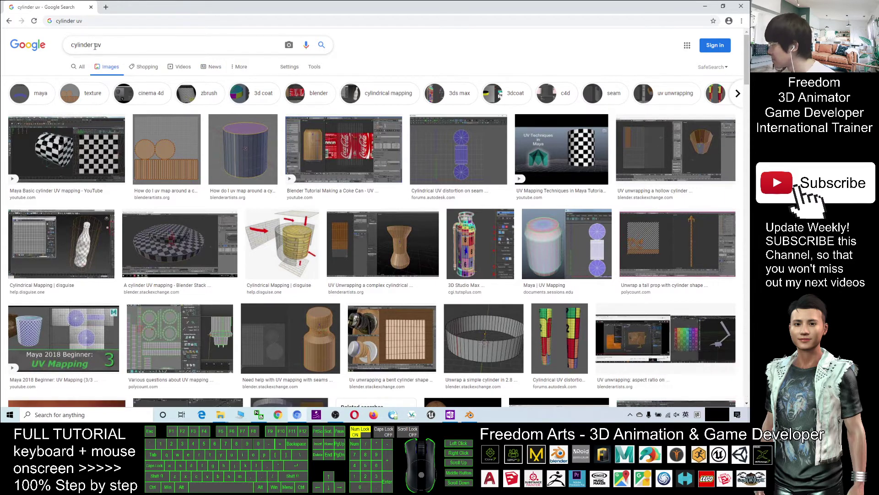
Search the images for "cylinder coke texture" to look for a soda can texture.
left_click(164, 45)
key("BackSpace")
key("BackSpace")
type("coke te")
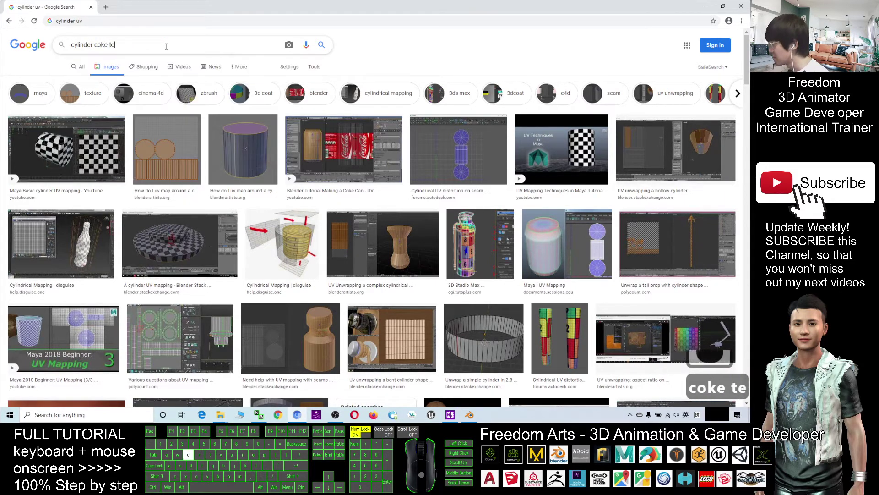
type("xture")
key("Return")
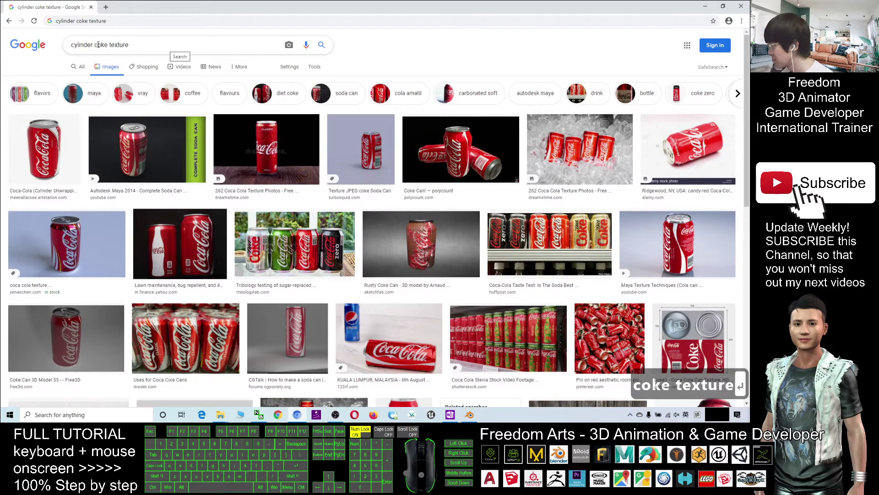
Replace the coke query with an image search for "cylinder texture uv".
left_click_drag(95, 45, 161, 45)
type("texture uv")
key("Return")
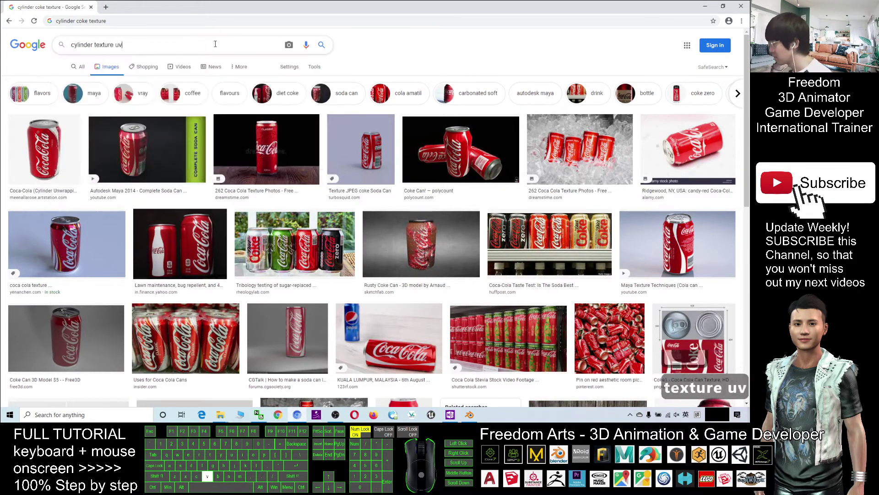
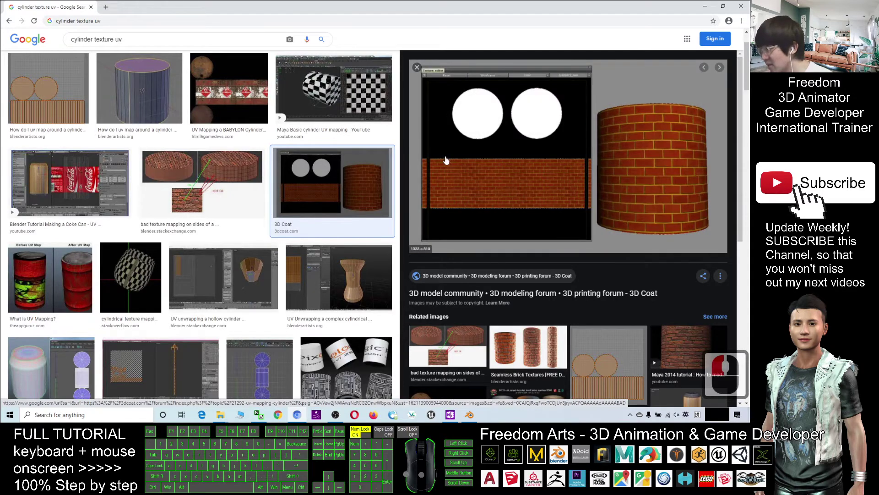
Save the enlarged brick cylinder UV image to the Desktop as "cylinder texture".
right_click(496, 132)
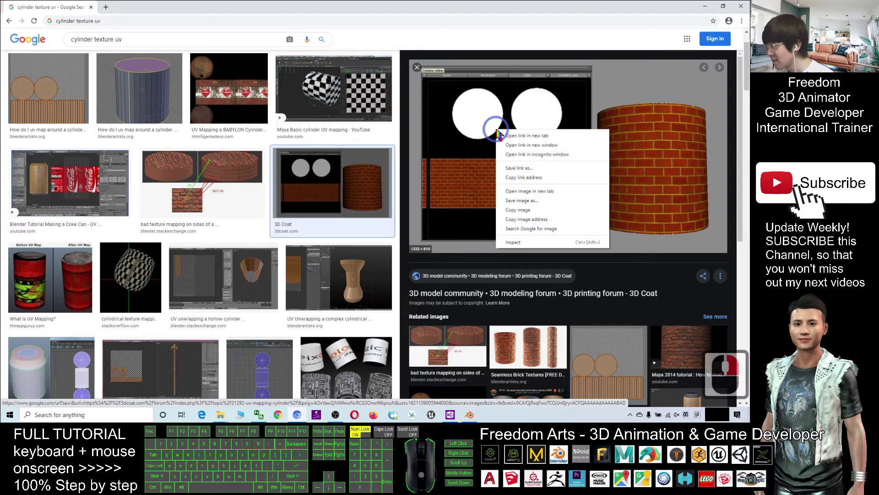
left_click(531, 201)
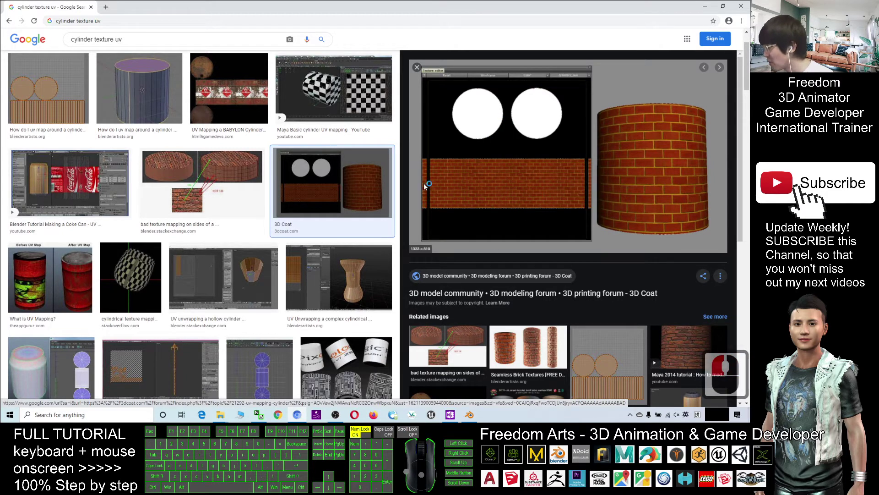
left_click(238, 327)
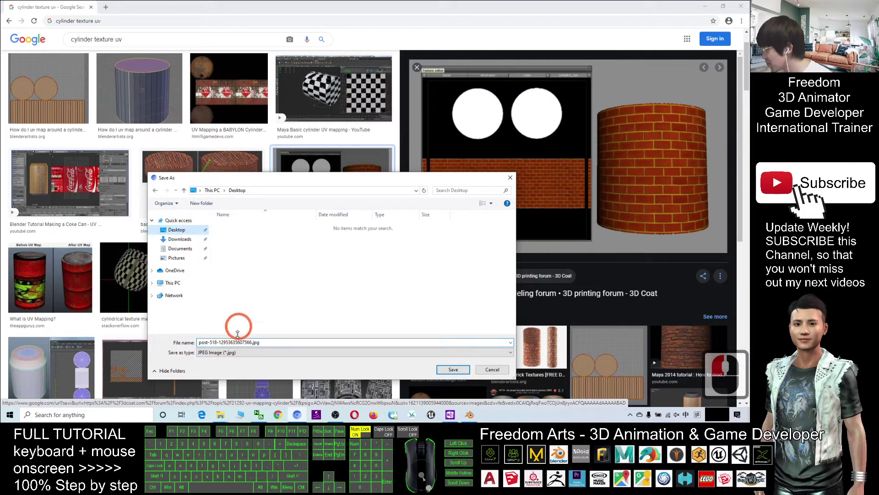
double_click(275, 341)
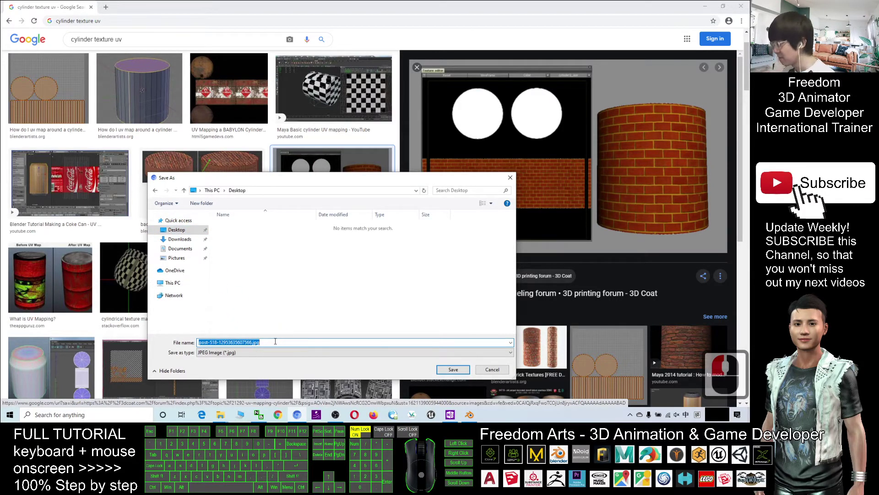
type("cylinder textu")
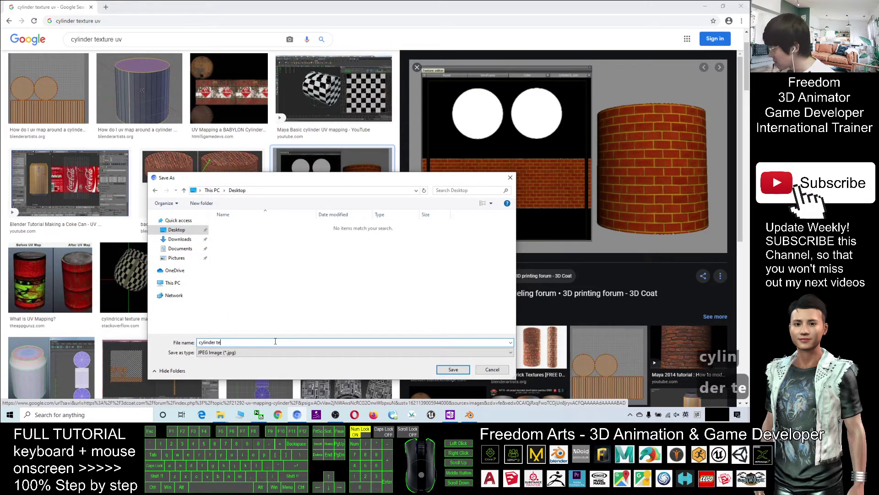
type("re")
key("Return")
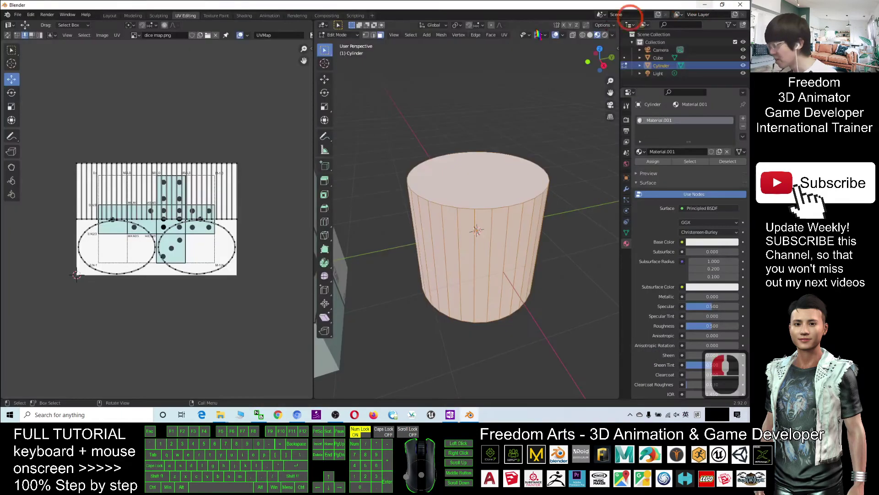
View the saved cylinder texture.jpg from the desktop, close it, and return to Blender with its window maximized.
left_click_drag(605, 4, 672, 38)
double_click(16, 97)
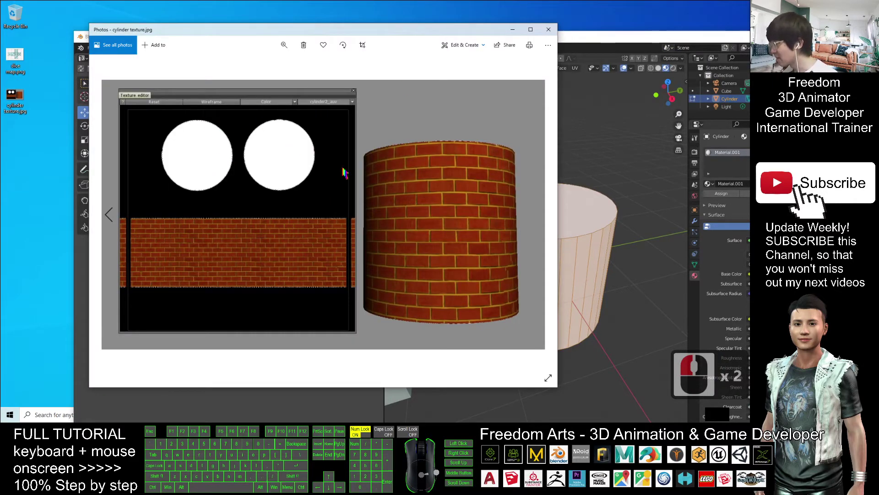
left_click(548, 30)
scroll(550, 232, "down", 4)
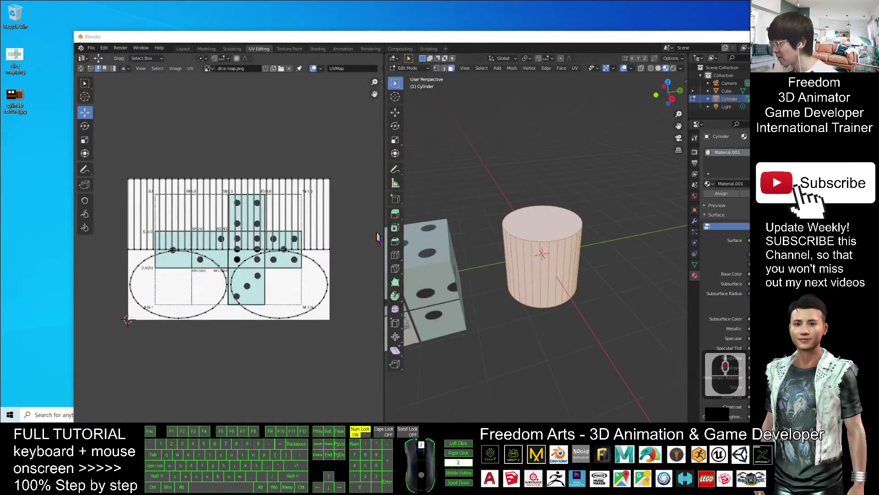
scroll(512, 234, "down", 3)
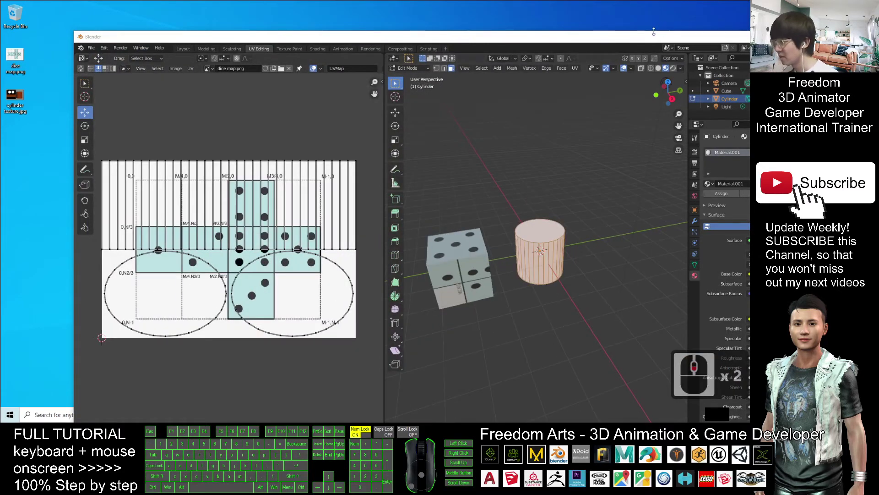
left_click_drag(654, 35, 588, 2)
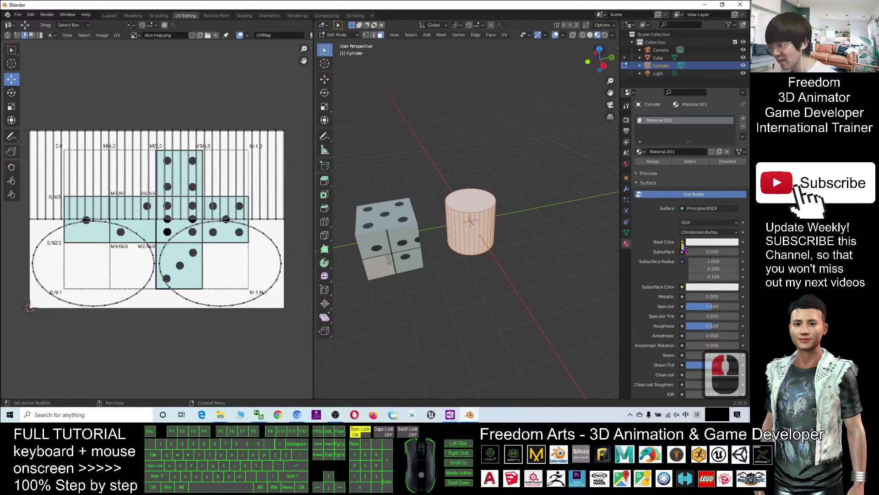
left_click(703, 243)
mouse_move(713, 168)
left_mouse_down()
mouse_move(695, 182)
mouse_move(696, 159)
left_mouse_up()
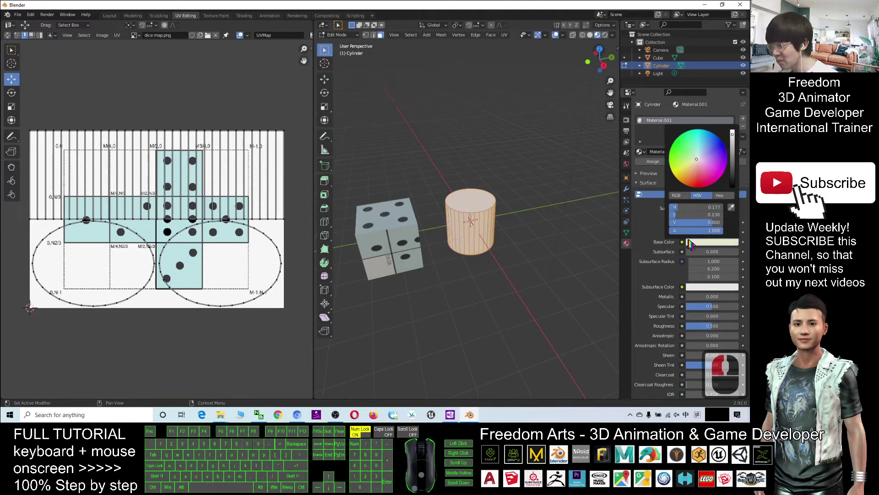
left_click(685, 245)
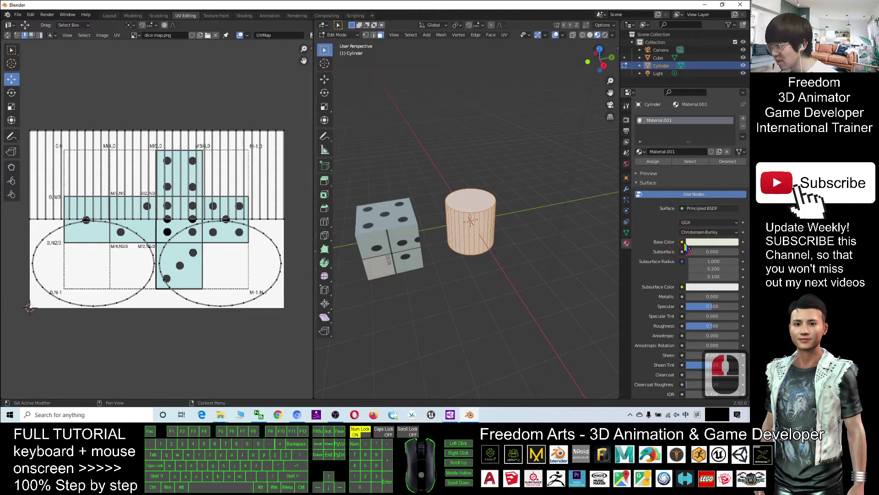
Add an Image Texture to the cylinder material's Base Color and load cylinder texture.jpg from the Desktop.
left_click(683, 243)
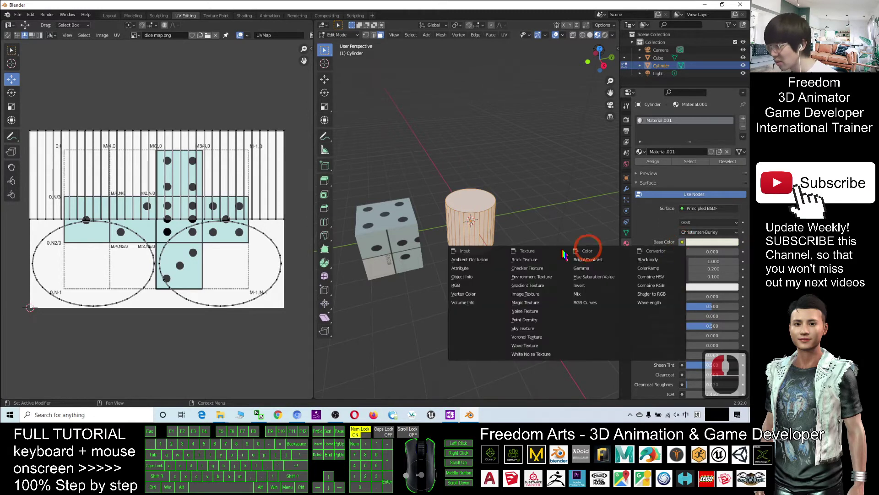
left_click(525, 294)
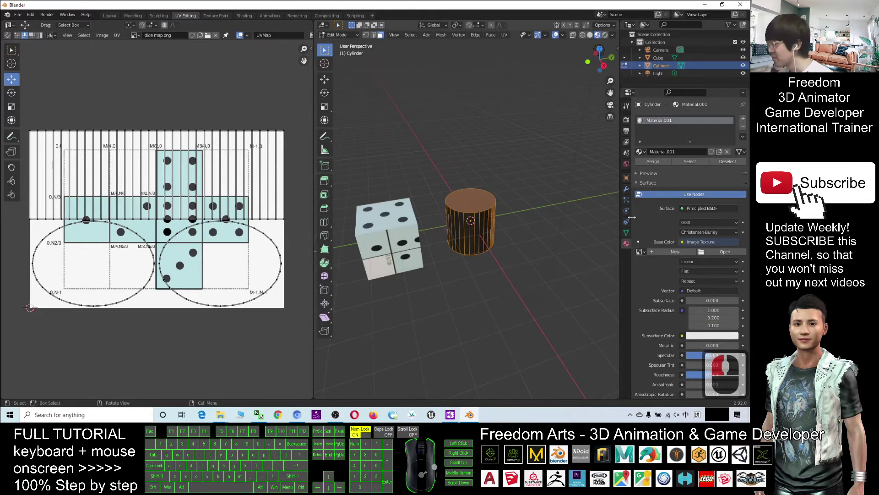
left_click(722, 252)
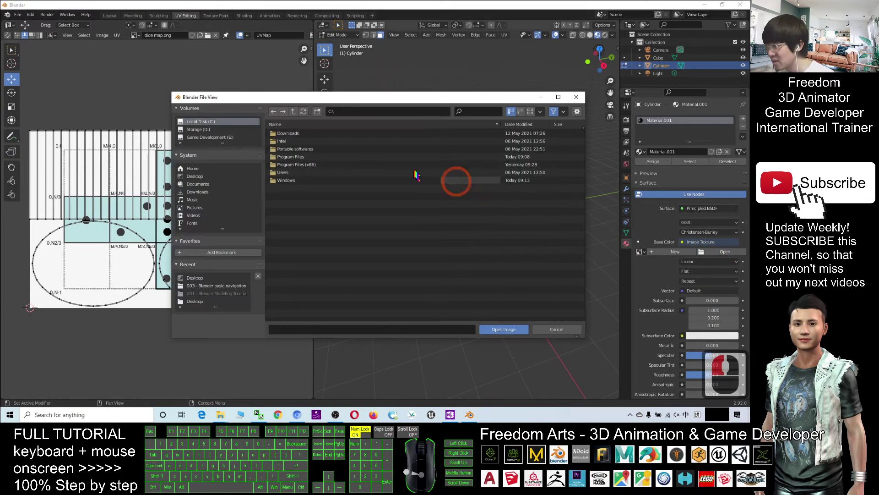
left_click(194, 177)
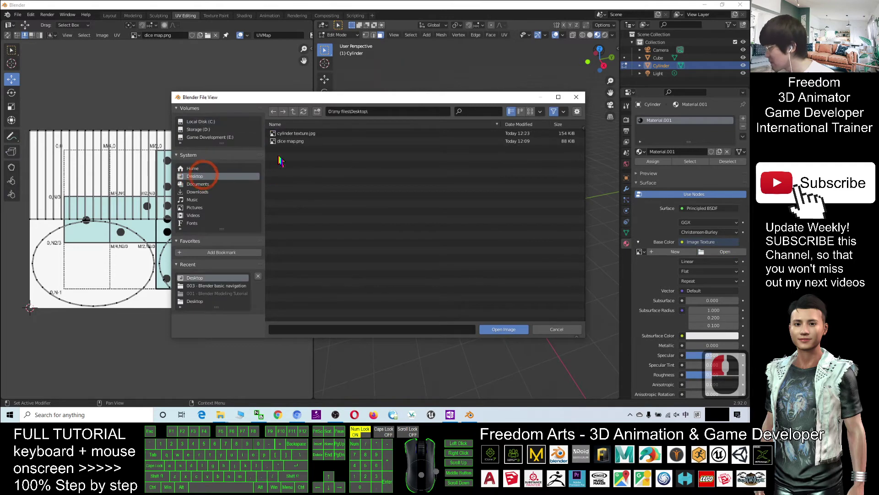
double_click(287, 137)
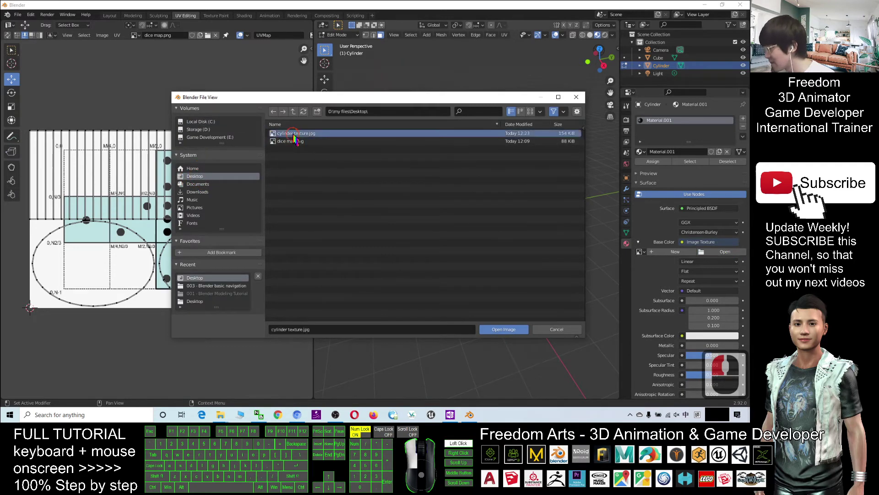
Show cylinder texture.jpg as the image behind the cylinder's UVs in the UV editor.
scroll(458, 197, "up", 1)
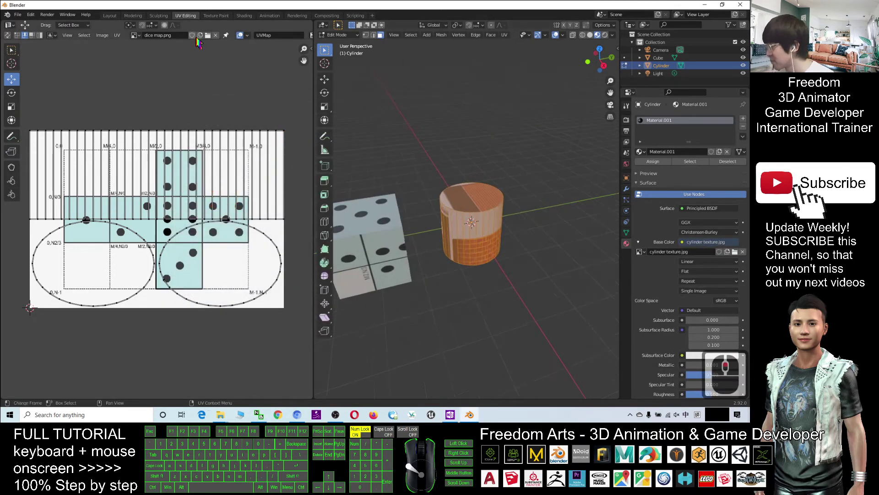
left_click(134, 35)
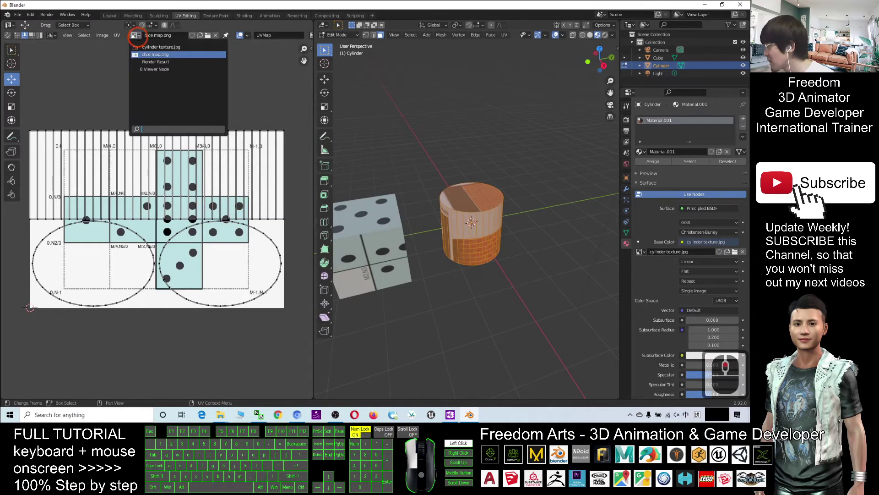
left_click(160, 47)
scroll(247, 180, "down", 6)
scroll(495, 209, "up", 4)
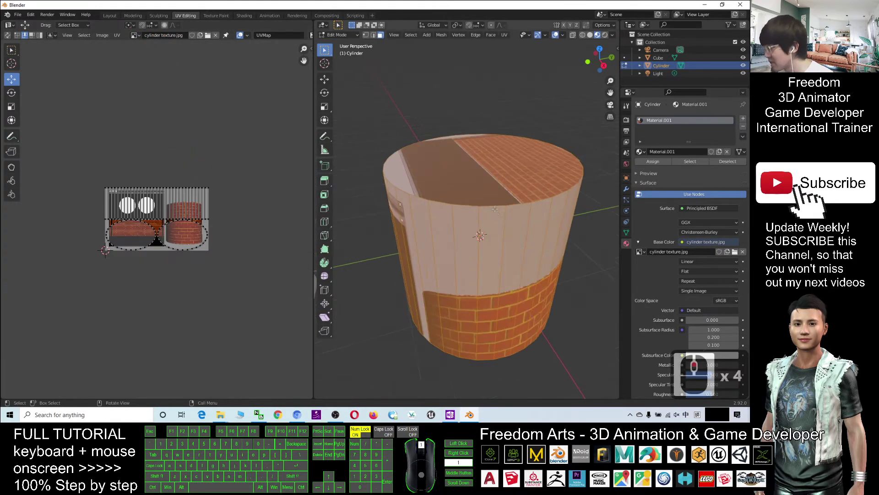
Try to select the cylinder's side faces by picking single faces and using linked selection.
mouse_move(529, 255)
middle_mouse_down()
mouse_move(484, 243)
mouse_move(513, 232)
mouse_move(525, 248)
middle_mouse_up()
scroll(524, 248, "down", 3)
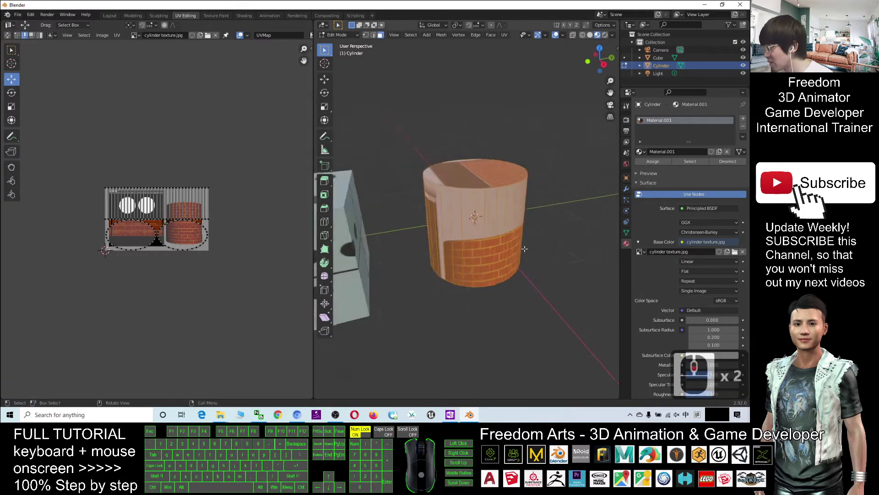
scroll(480, 216, "up", 2)
middle_click_drag(477, 220, 448, 211)
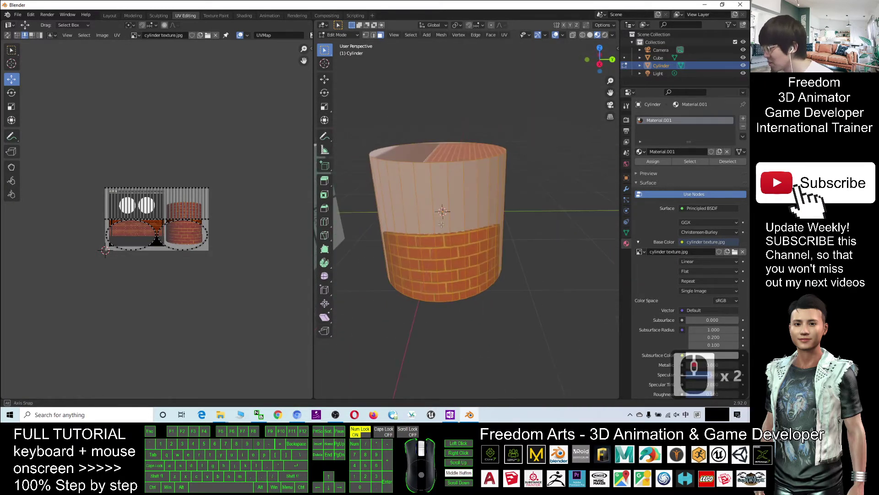
left_click(537, 219)
key("l")
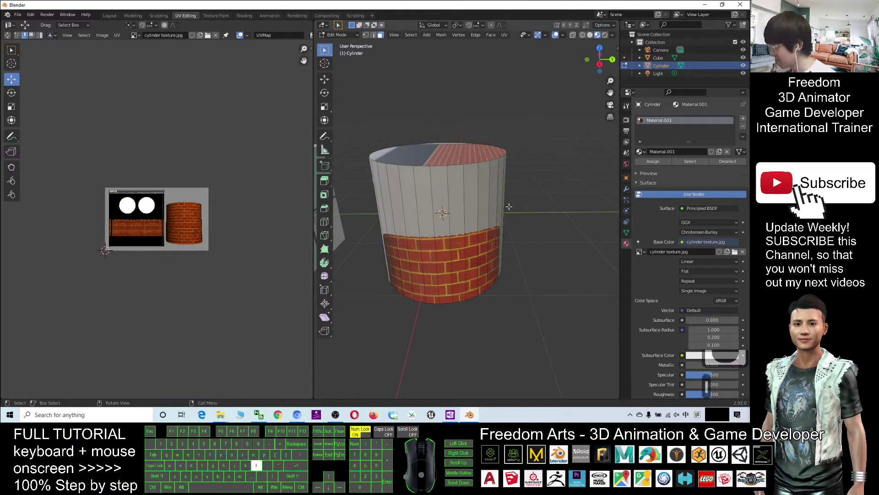
left_click(487, 202)
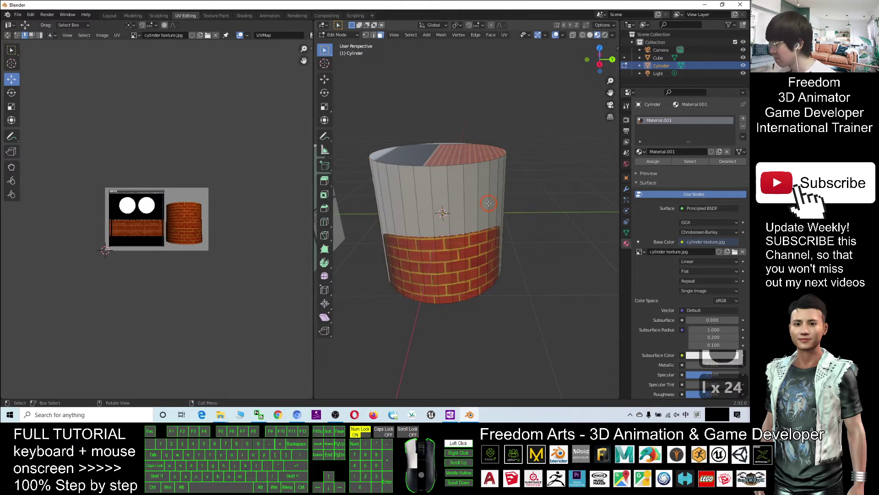
left_click(457, 209)
left_click(526, 200)
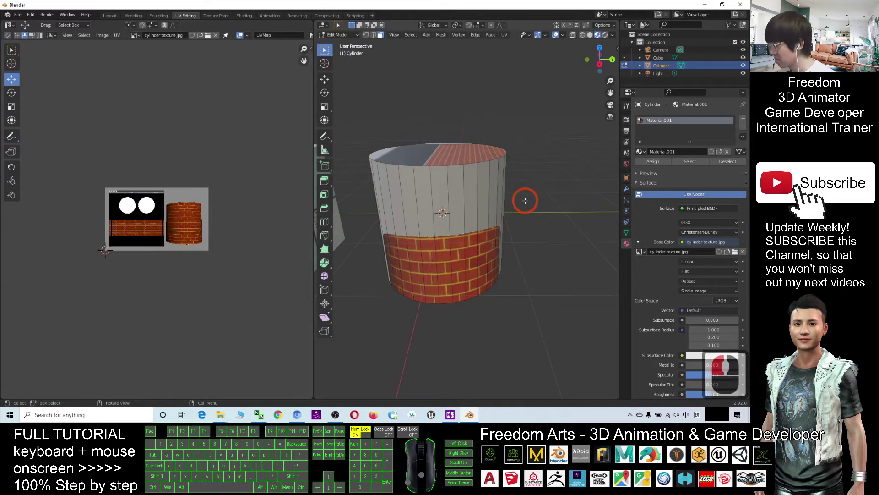
key("k")
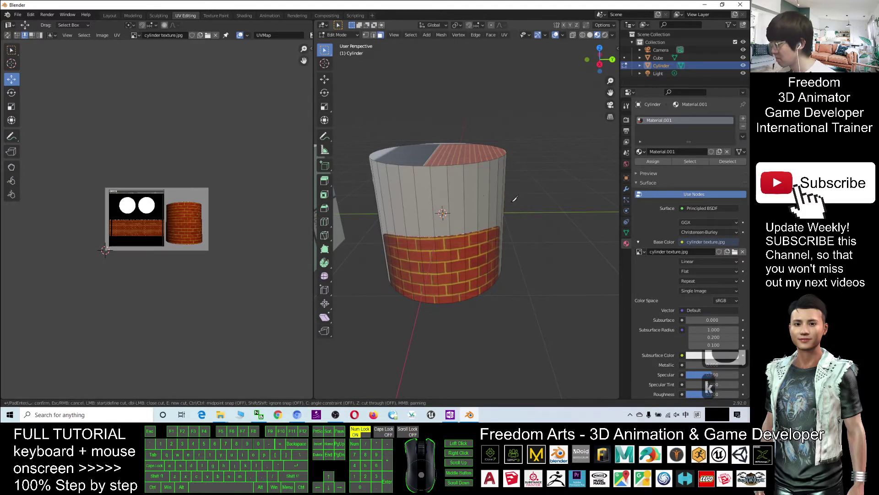
key("Escape")
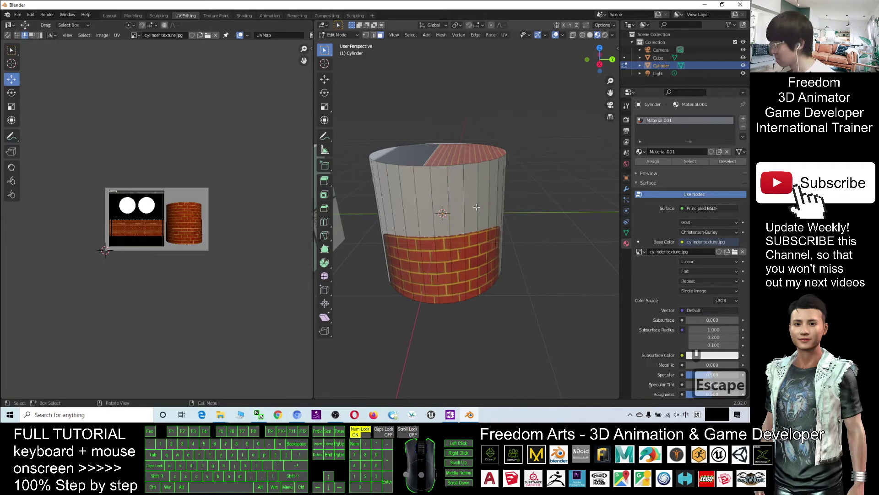
left_click(477, 207)
left_click(525, 210)
key("l")
Try to box-select the cylinder's side faces in the textured view, and clear the selection.
scroll(489, 285, "up", 8)
scroll(489, 286, "up", 3)
scroll(490, 286, "down", 5)
middle_click_drag(489, 286, 545, 192)
left_click_drag(550, 188, 362, 243)
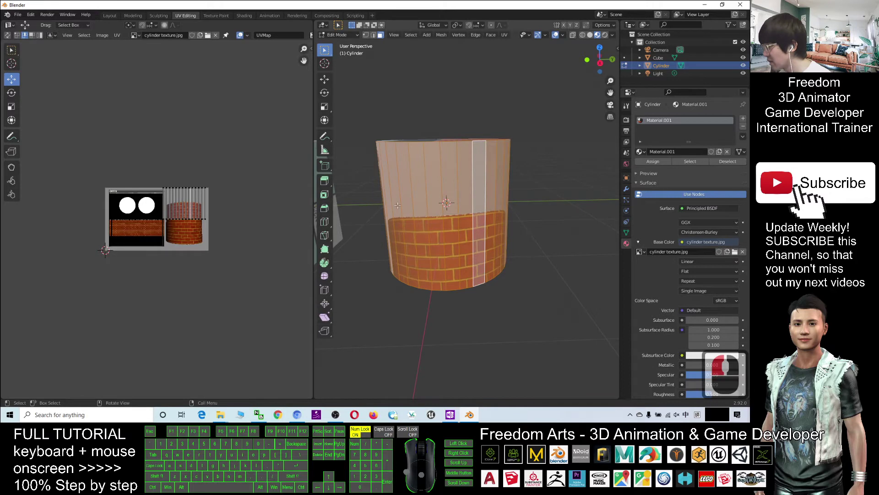
left_click(549, 208)
Switch the 3D viewport to wireframe shading and box-select the cylinder's side faces through the mesh.
scroll(161, 213, "up", 3)
mouse_move(550, 192)
middle_mouse_down()
mouse_move(587, 193)
mouse_move(575, 149)
middle_mouse_up()
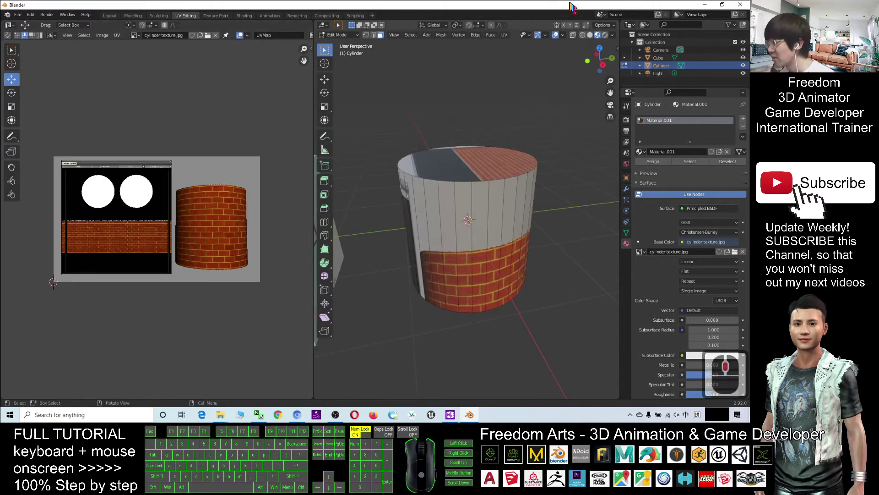
left_click(582, 35)
middle_click_drag(554, 197, 549, 218)
left_click_drag(558, 178, 402, 185)
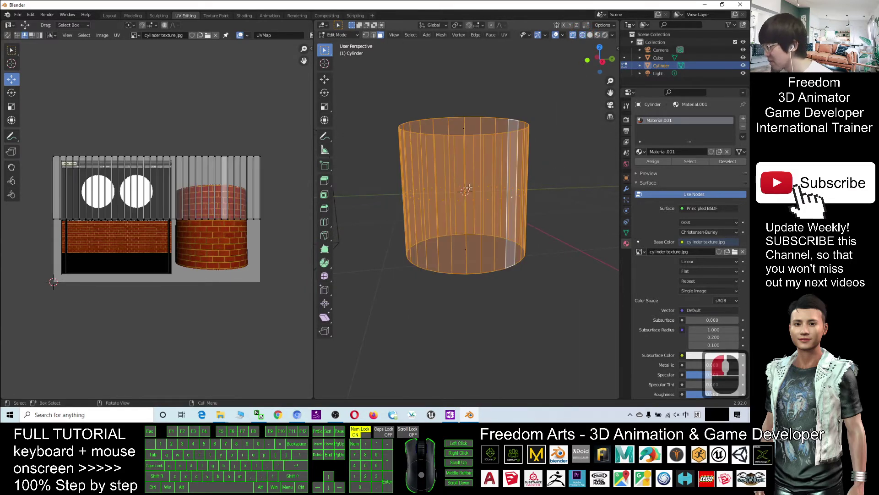
middle_click_drag(561, 186, 503, 199)
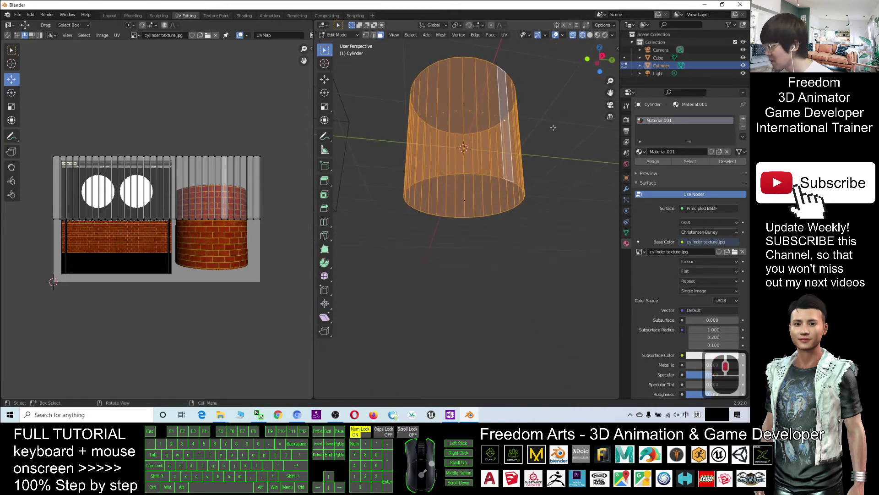
middle_click_drag(552, 128, 560, 193)
Test-select individual side faces, clear the selection, and box-select the cylinder's side faces again.
left_click(493, 211)
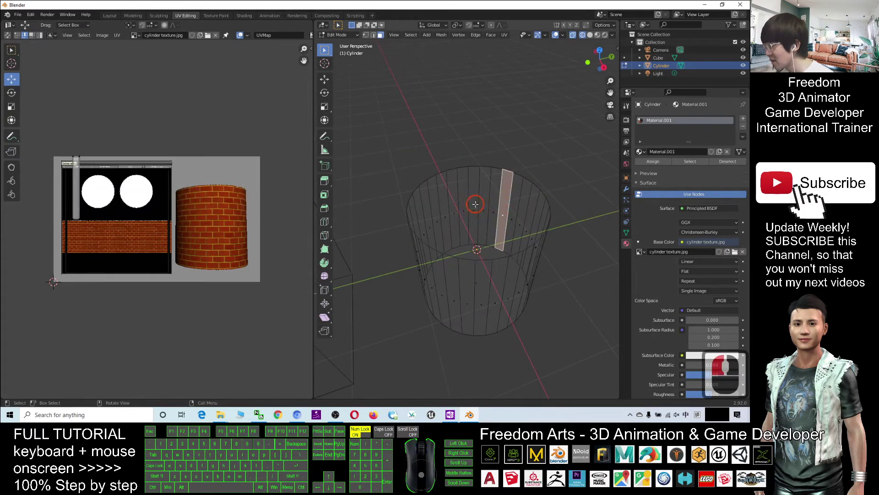
left_click(476, 204)
middle_click_drag(475, 306, 462, 242)
left_click(456, 204)
middle_click_drag(540, 177, 536, 202)
left_click(557, 188)
left_click_drag(556, 189, 365, 244)
scroll(158, 187, "up", 2)
scroll(142, 154, "down", 2)
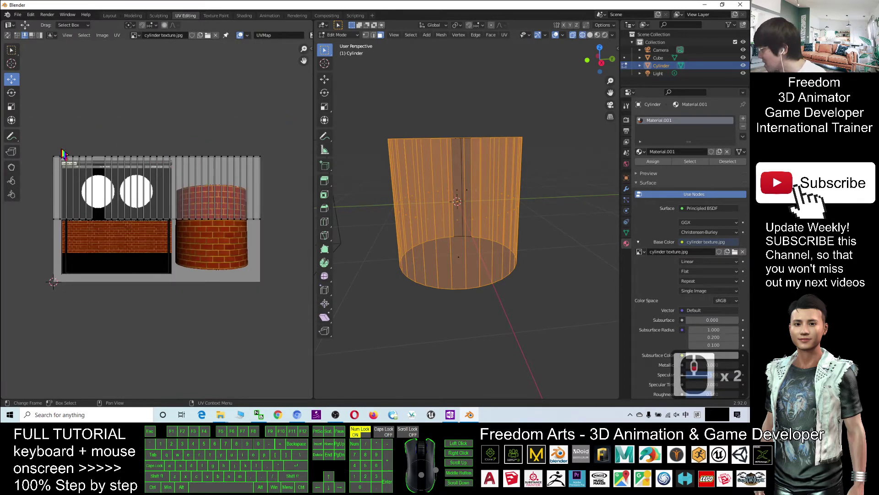
Select all the side-face UVs and move them down onto the flat brick strip of the texture.
left_click_drag(39, 138, 281, 238)
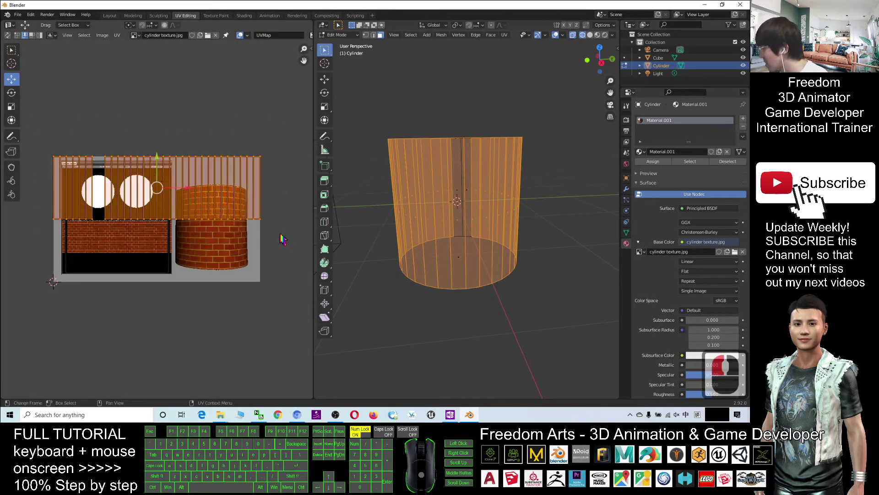
left_click(12, 81)
left_click_drag(166, 197, 174, 255)
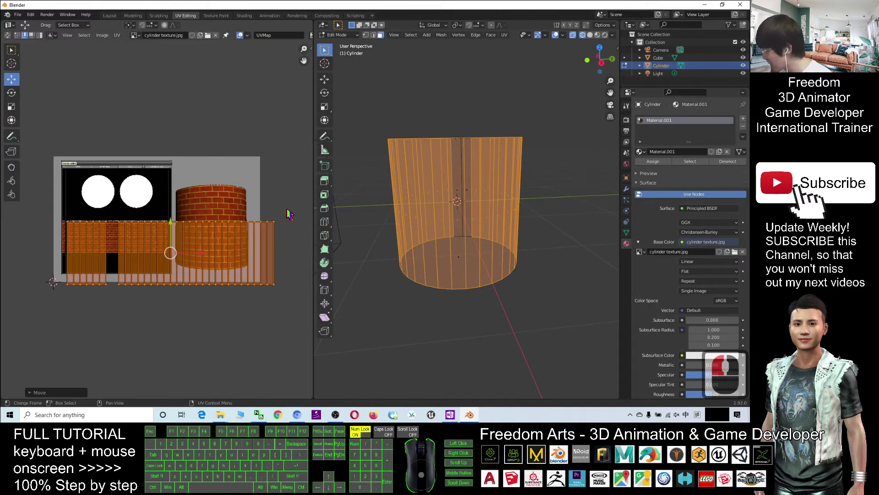
Try scaling the side-face UVs down to about half size, and undo both the scaling and the preceding move.
key("s")
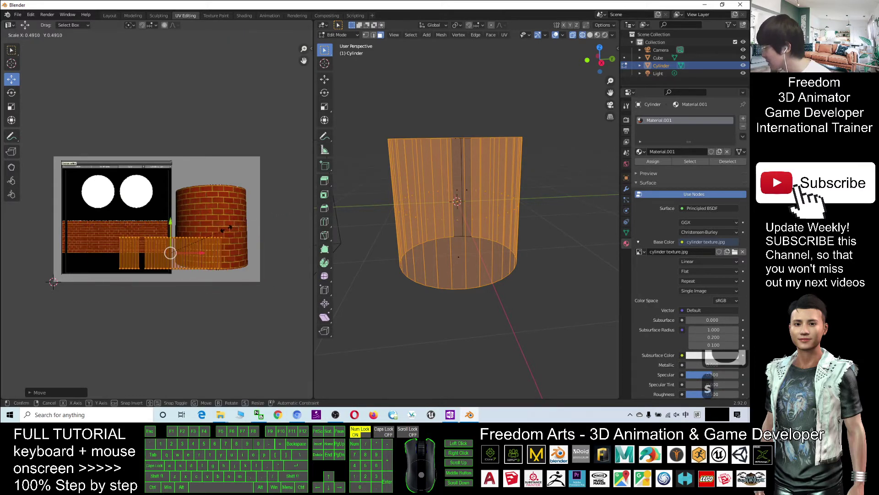
left_click(229, 234)
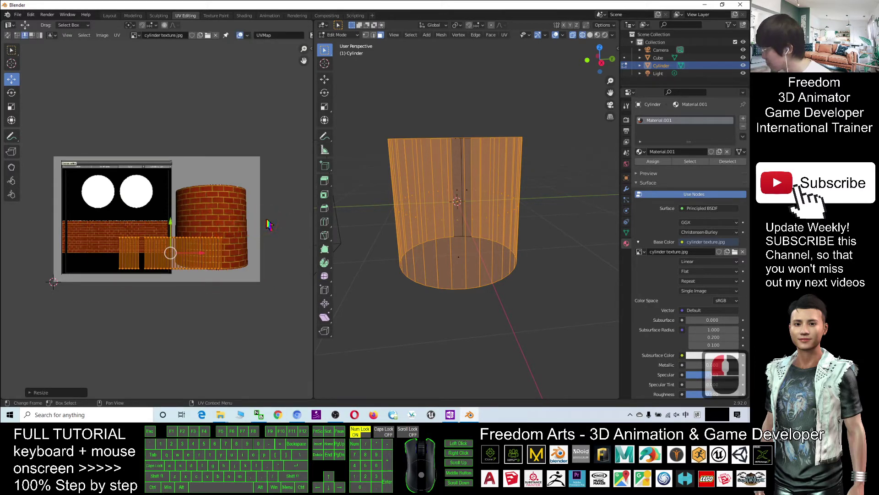
key("ctrl+z")
key("ctrl+z")
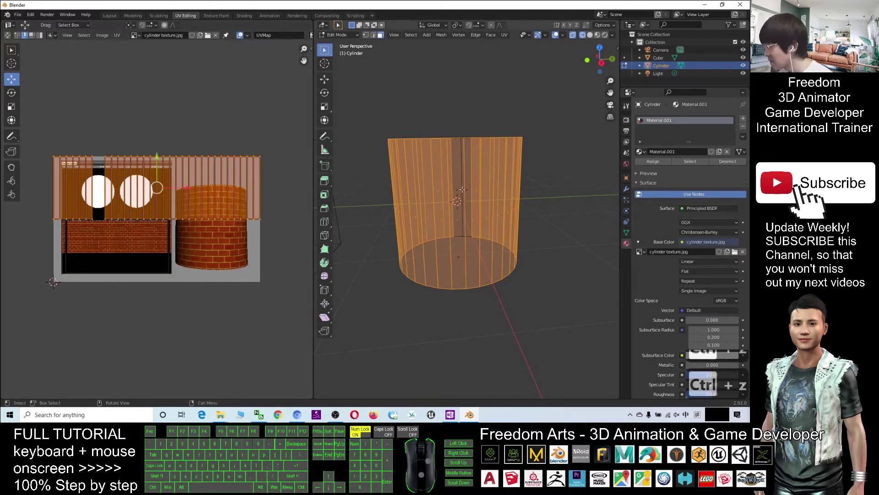
Clear the face selection and box-select all of the cylinder's side faces through the mesh, including the missed strip near its middle.
left_click(556, 183)
left_click_drag(559, 172, 380, 231)
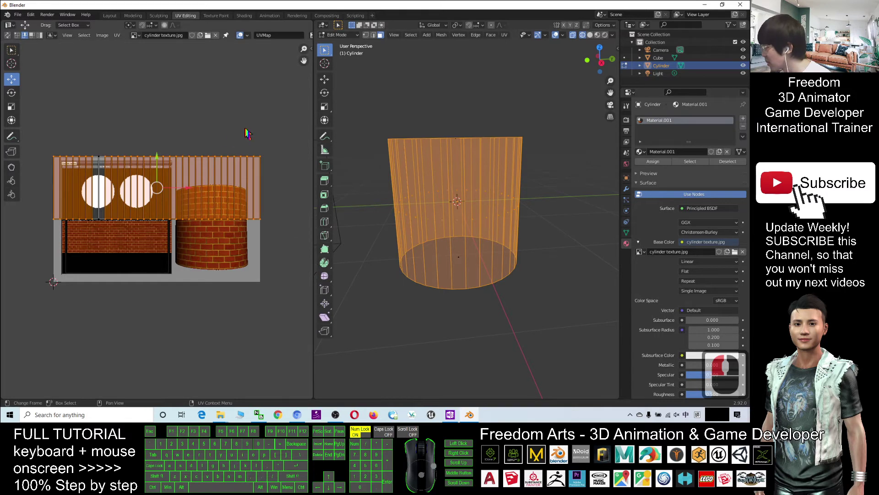
scroll(409, 196, "up", 3)
scroll(409, 196, "down", 3)
middle_click_drag(409, 196, 437, 193)
scroll(111, 176, "up", 2)
scroll(112, 176, "down", 3)
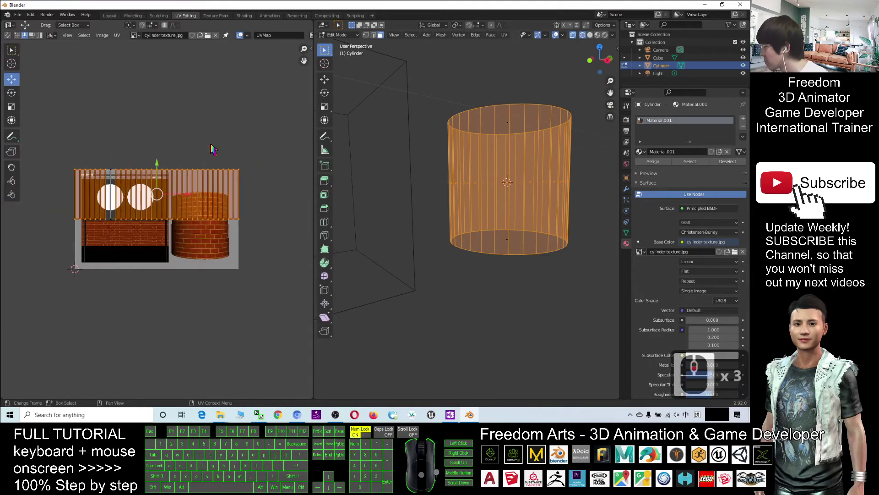
Move the side-face UVs down in the UV editor and scale them to roughly the height of the brick strip.
left_click_drag(167, 195, 169, 246)
key("s")
left_click(178, 252)
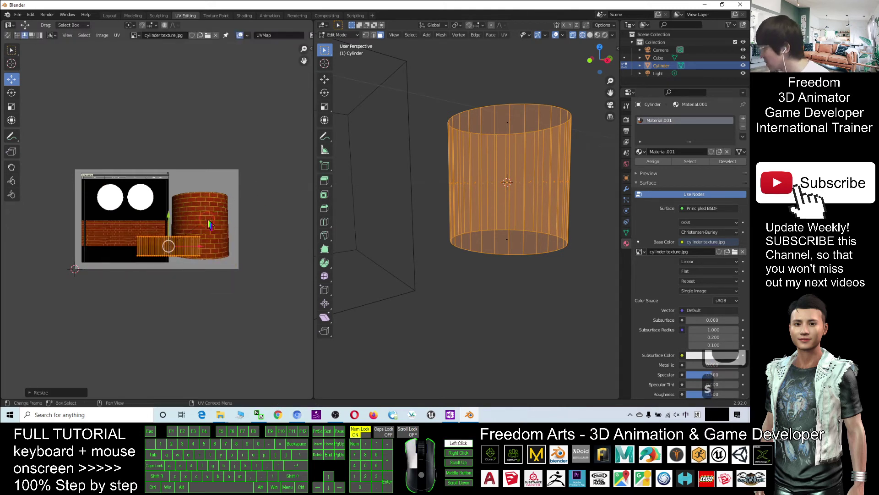
Place the side-face UVs over the flat brick strip and enlarge them until they fill it.
left_click_drag(169, 246, 120, 236)
scroll(152, 227, "up", 2)
key("s")
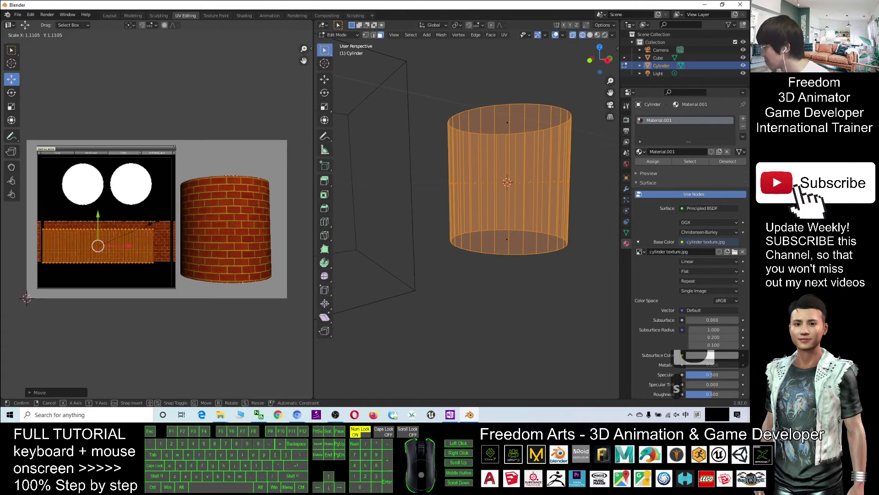
left_click(105, 242)
left_click_drag(99, 245, 108, 241)
Switch the 3D viewport to material preview shading, clear the side-face selection and bring the cylinder's top cap into view.
scroll(553, 150, "down", 2)
middle_click_drag(553, 151, 585, 71)
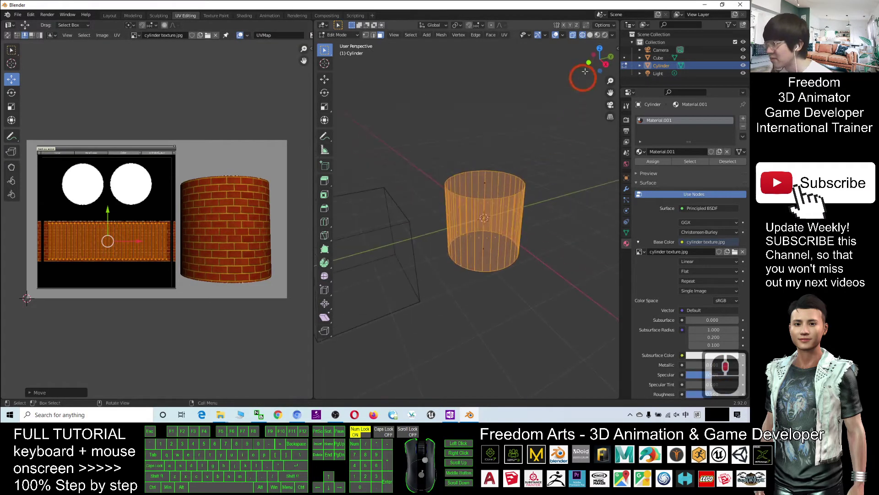
left_click(598, 35)
mouse_move(549, 240)
middle_mouse_down()
mouse_move(517, 220)
mouse_move(497, 231)
mouse_move(512, 229)
middle_mouse_up()
left_click(514, 219)
scroll(481, 212, "up", 5)
scroll(479, 212, "down", 1)
middle_click_drag(398, 217, 467, 209)
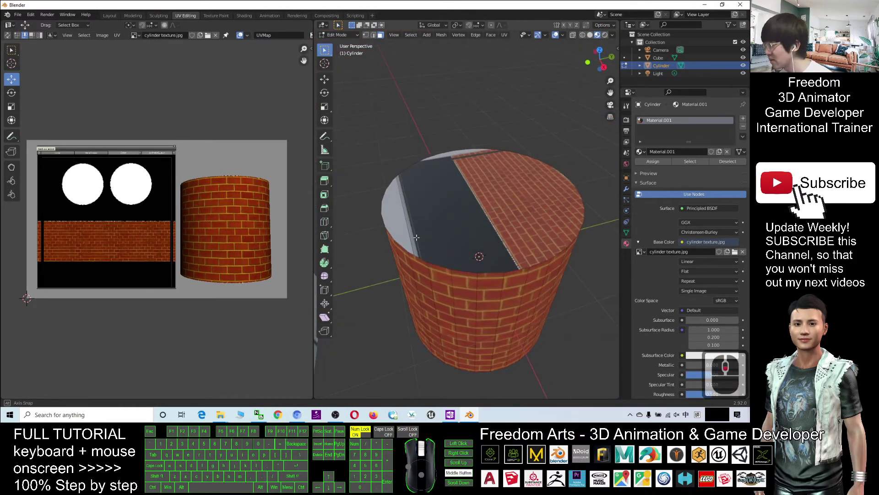
Select the cylinder's top cap face and move all its UVs onto the second white circle of the texture.
left_click(467, 210)
middle_click_drag(495, 272, 493, 249)
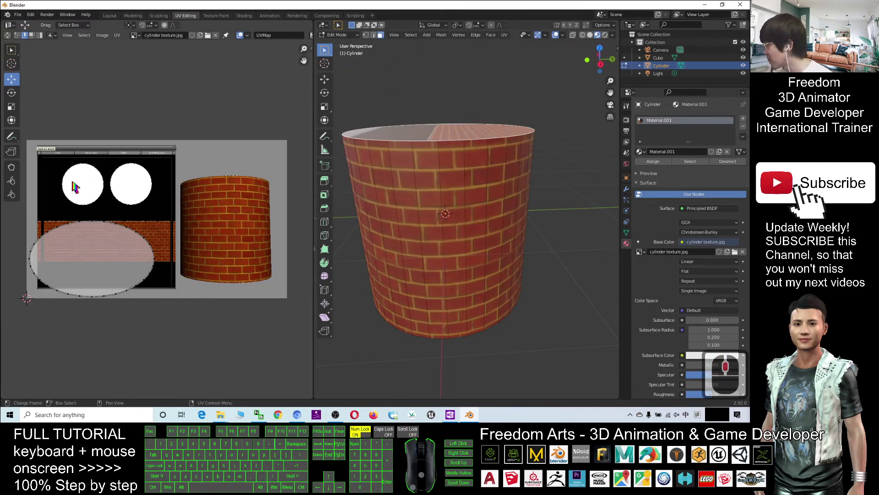
left_click_drag(191, 195, 9, 330)
left_click_drag(94, 256, 148, 184)
Scale the top cap UVs down to the white circle's size and adjust their width separately.
left_click(12, 107)
key("s")
left_click(186, 164)
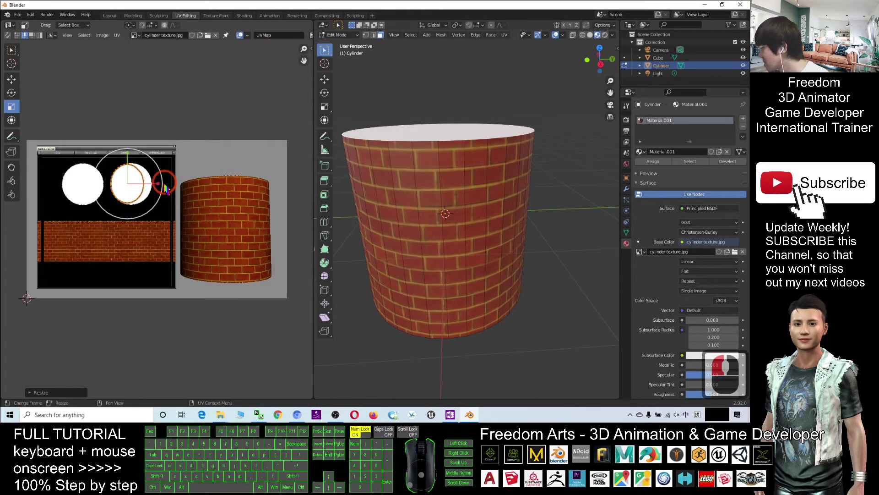
mouse_move(160, 184)
left_mouse_down()
mouse_move(168, 185)
mouse_move(158, 183)
left_mouse_up()
Move the top cap UVs across onto the first white circle of the texture.
left_click(12, 80)
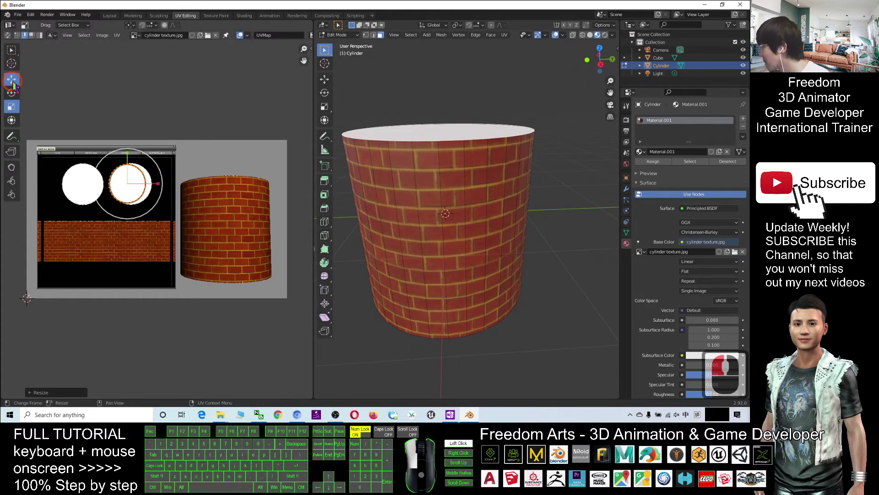
left_click_drag(131, 186, 85, 185)
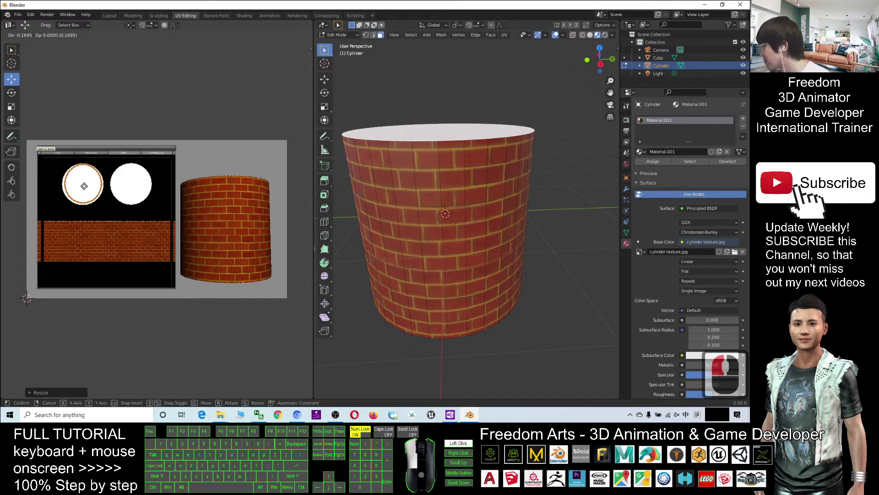
left_click_drag(82, 185, 83, 185)
Fine-tune the top cap UVs' scale, width and position so their outline matches the first white circle.
scroll(87, 176, "up", 2)
middle_click_drag(114, 223, 223, 239, "shift")
scroll(177, 184, "up", 2)
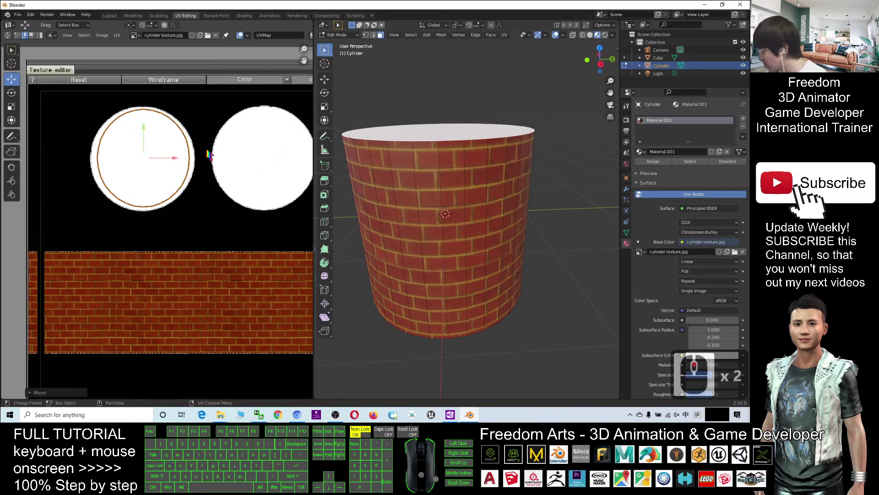
key("s")
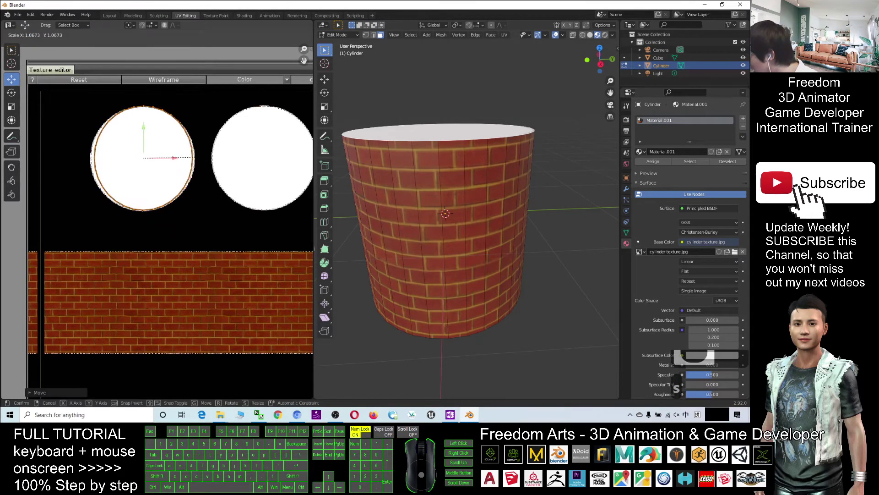
left_click(188, 159)
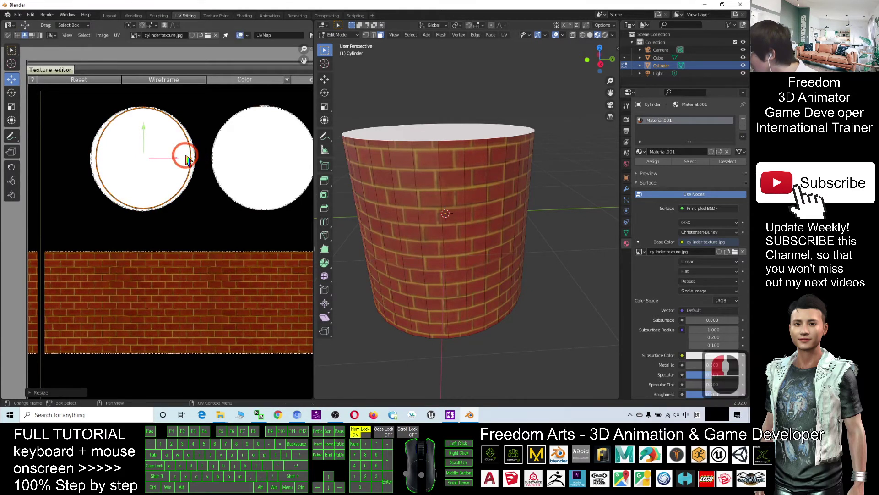
left_click(12, 106)
left_click_drag(174, 158, 173, 157)
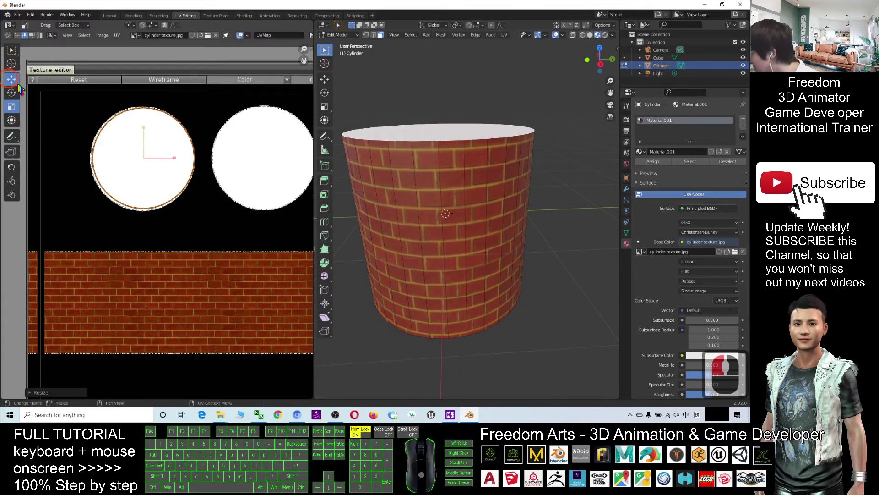
left_click_drag(144, 160, 143, 159)
Turn the cylinder to its underside and select the bottom cap face.
middle_click_drag(494, 91, 389, 206)
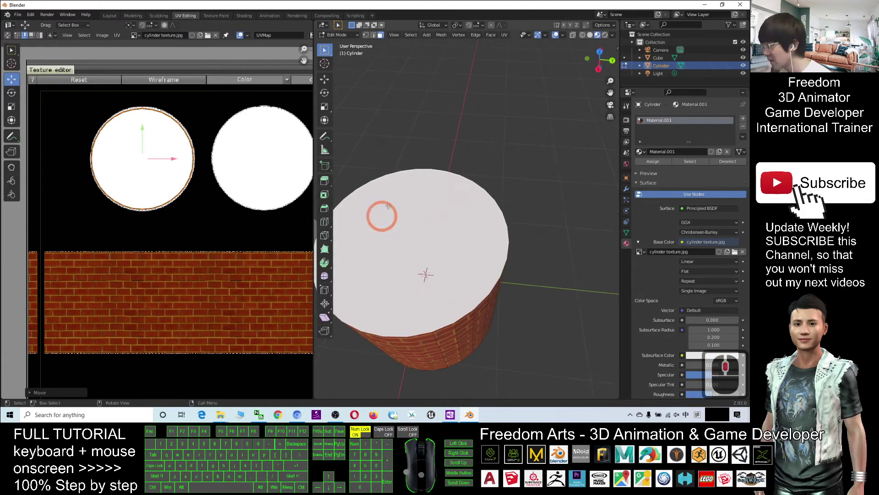
middle_click_drag(392, 241, 460, 188)
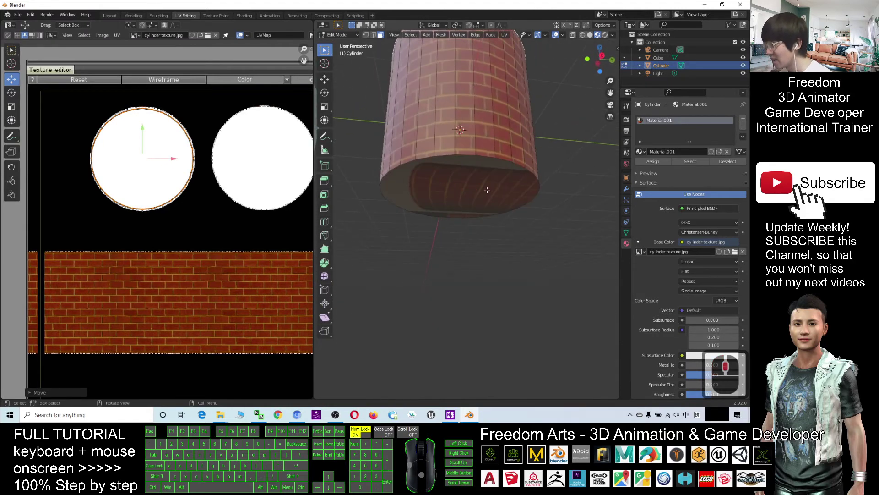
left_click(465, 183)
middle_click_drag(471, 239, 473, 225)
scroll(224, 231, "down", 7)
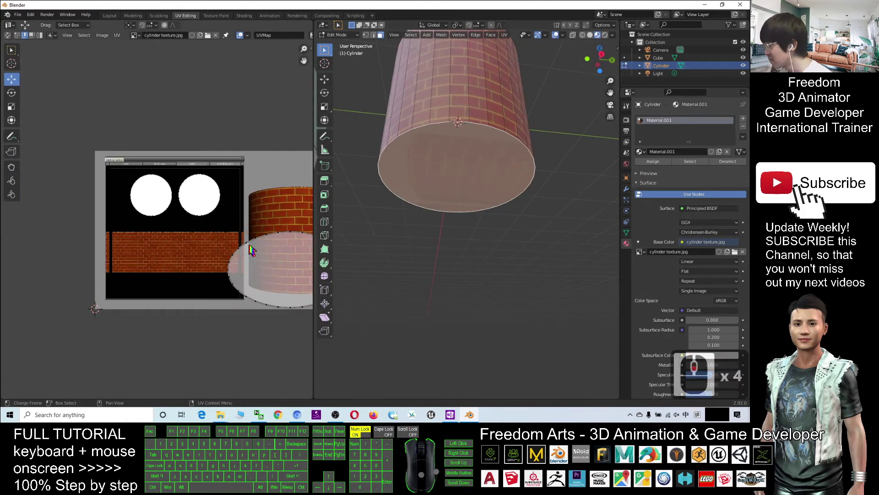
Select all the bottom cap UVs and move them onto the second white circle of the texture.
scroll(430, 197, "up", 1)
left_click_drag(292, 200, 164, 300)
scroll(222, 235, "up", 2)
left_click_drag(260, 260, 190, 202)
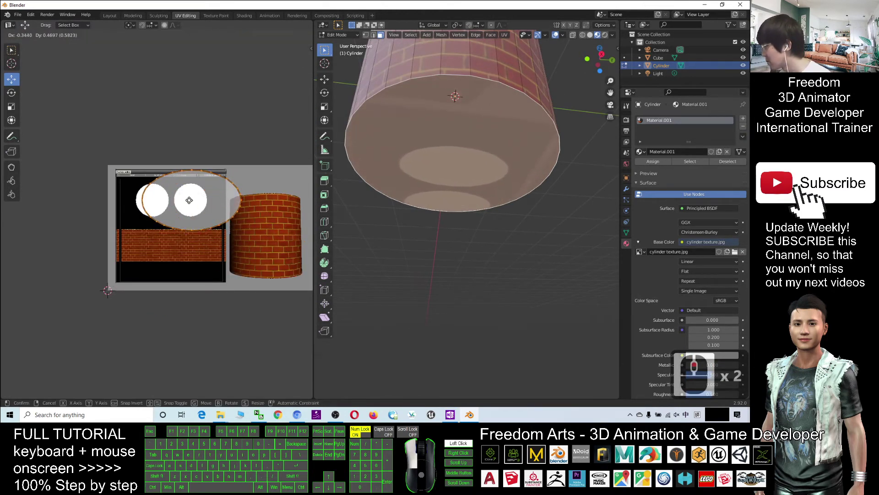
left_click(188, 200)
Scale the bottom cap UVs down and adjust their width and position to fit the second white circle.
left_click(12, 107)
left_click(258, 210)
left_click_drag(223, 204, 205, 200)
scroll(205, 200, "up", 4)
left_click_drag(291, 123, 233, 187)
left_click(12, 81)
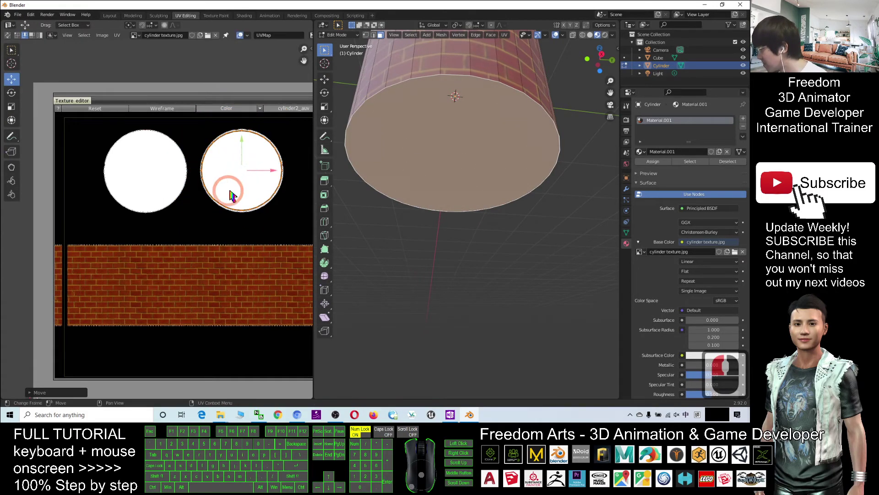
Examine the brick texture on the cylinder's side and the plain white top cap in the 3D viewport.
scroll(233, 187, "down", 3)
middle_click_drag(479, 114, 500, 163)
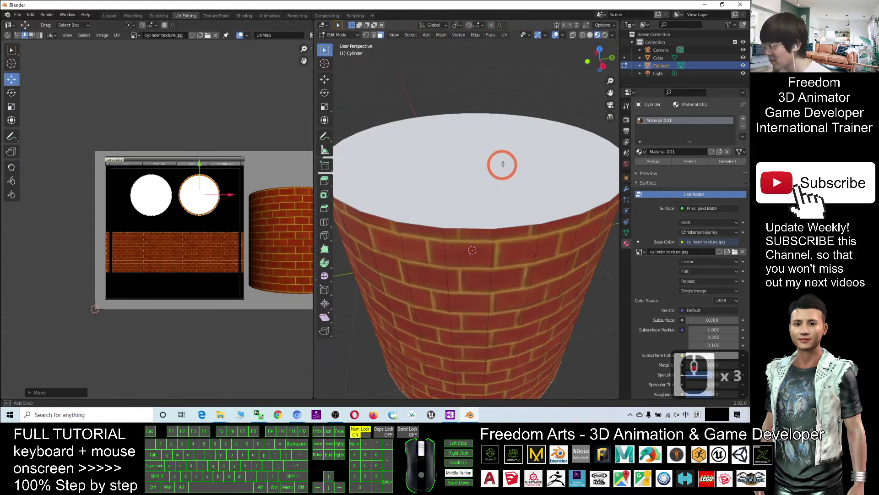
scroll(477, 201, "down", 4)
middle_click_drag(476, 201, 473, 203)
scroll(473, 203, "down", 3)
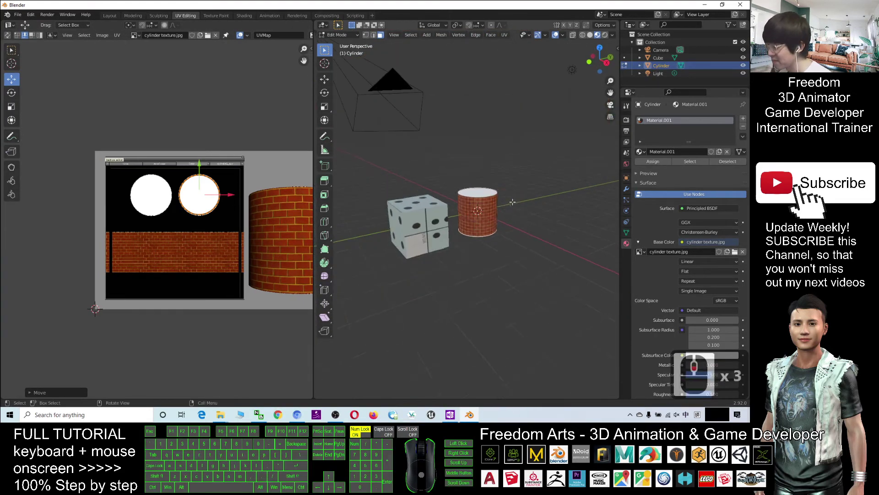
scroll(486, 197, "up", 6)
middle_click_drag(518, 166, 512, 187)
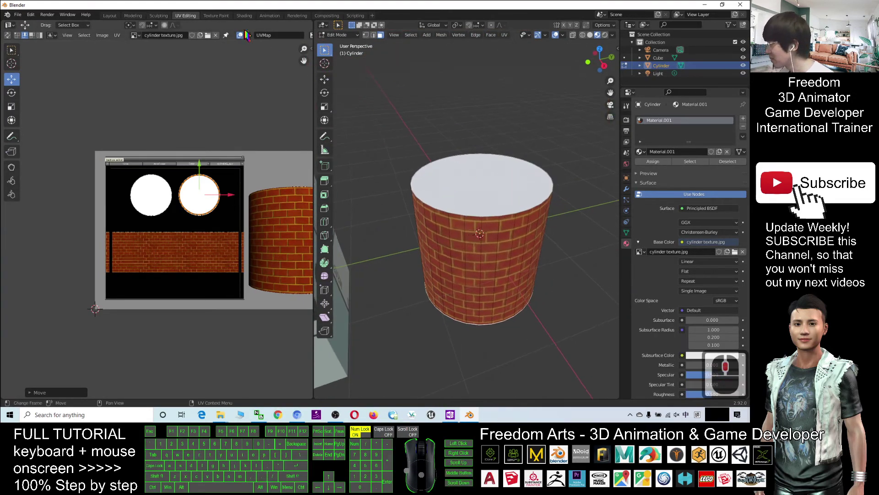
Open the Texture Paint workspace and brush a white test stroke on the cylinder.
left_click(217, 16)
scroll(504, 201, "up", 7)
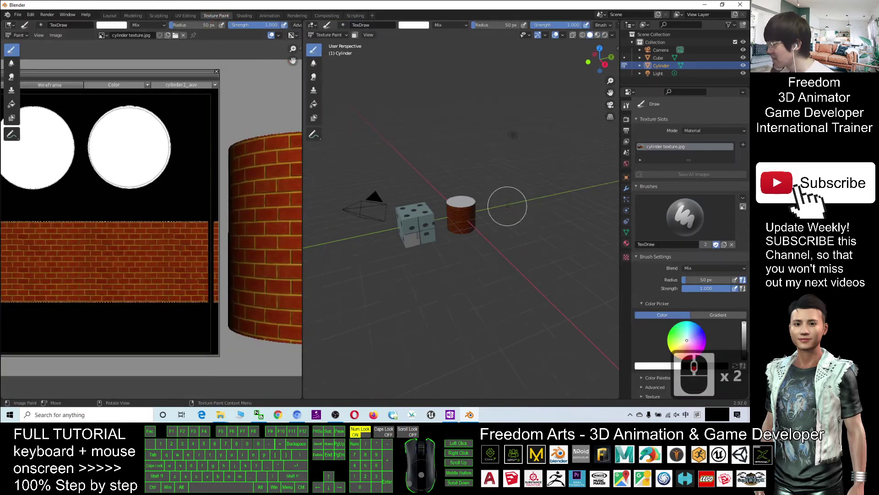
left_click(448, 172)
mouse_move(557, 226)
middle_mouse_down()
mouse_move(473, 204)
mouse_move(476, 222)
mouse_move(423, 162)
middle_mouse_up()
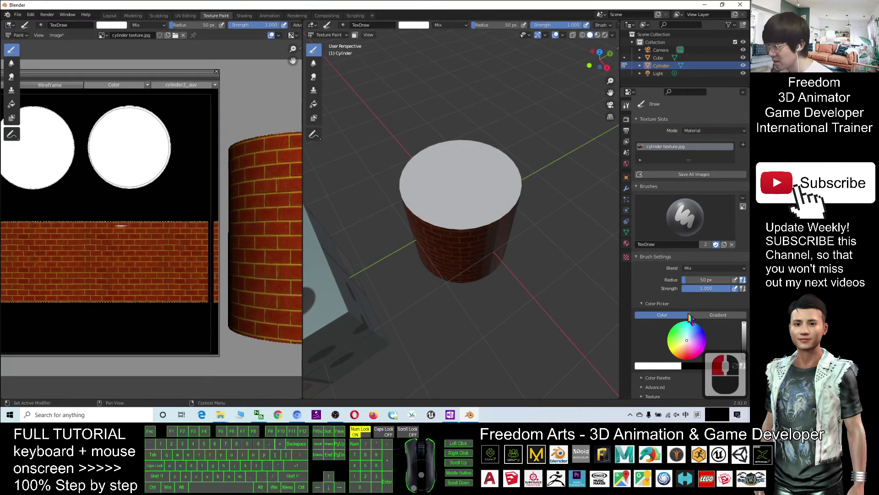
Set the brush colour to bright green and paint a blob on the second white circle, checking it on the bottom cap.
left_click(685, 343)
left_click_drag(686, 337, 671, 328)
left_click_drag(133, 147, 148, 156)
middle_click_drag(519, 254, 500, 143)
scroll(408, 207, "down", 3)
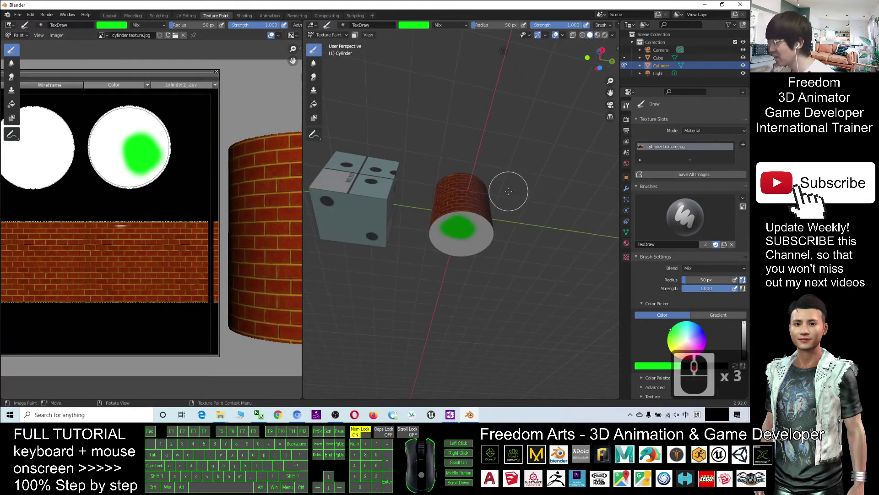
Paint a green stroke across the edge of the cylinder's top cap in the 3D viewport and compare it with the texture image.
middle_click_drag(508, 191, 515, 227)
scroll(145, 183, "down", 3)
middle_click_drag(446, 187, 460, 248)
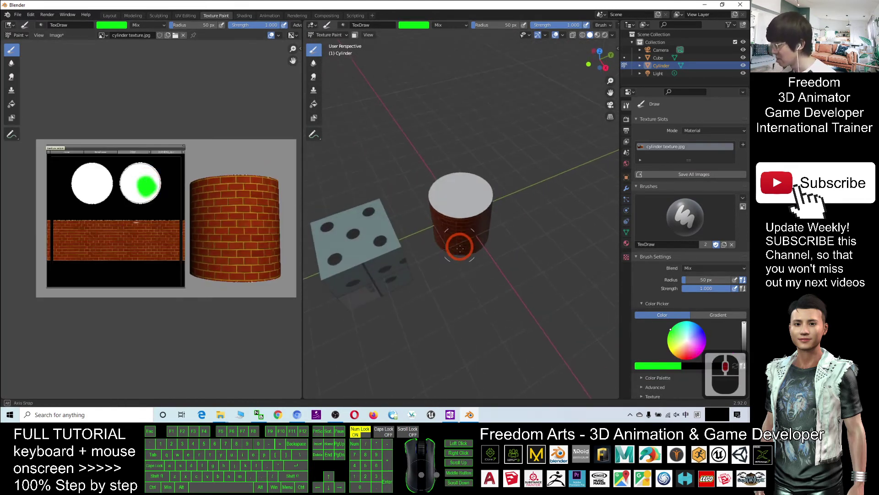
scroll(474, 202, "up", 2)
left_click_drag(492, 195, 474, 188)
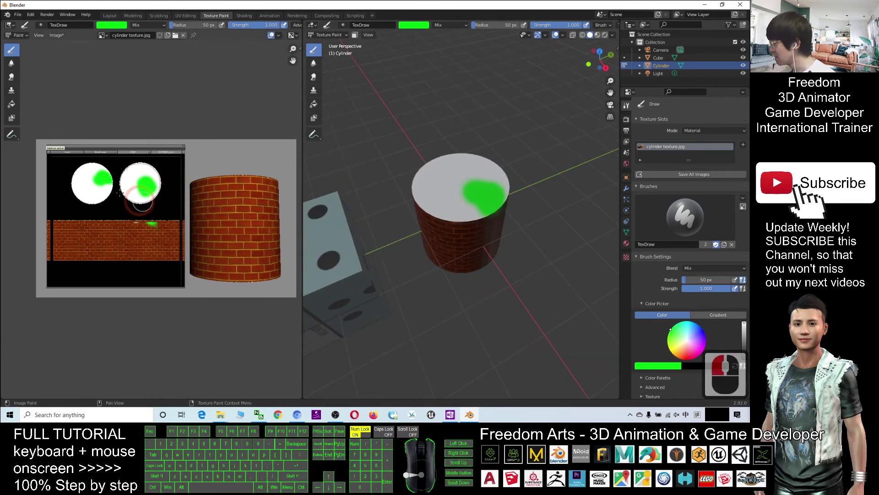
scroll(96, 169, "up", 4)
scroll(49, 159, "down", 3)
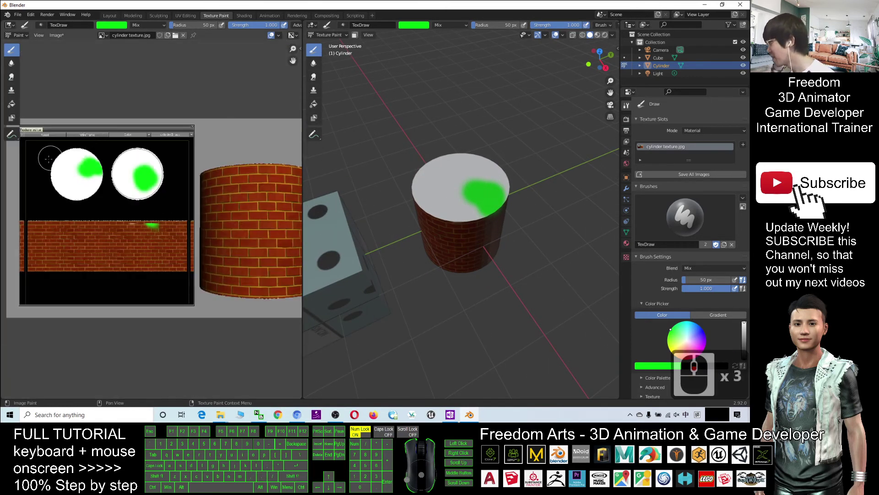
Switch the painting viewport to material preview shading and check the green paint on the cylinder.
middle_click_drag(572, 215, 503, 281)
scroll(420, 192, "up", 4)
left_click(597, 36)
scroll(412, 229, "down", 4)
middle_click_drag(393, 251, 396, 235)
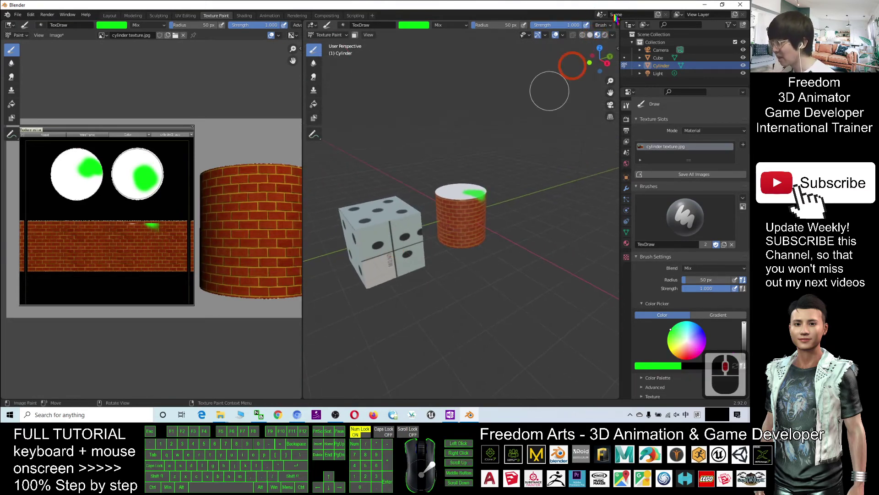
scroll(495, 183, "up", 7)
scroll(481, 183, "down", 3)
middle_click_drag(458, 183, 297, 69)
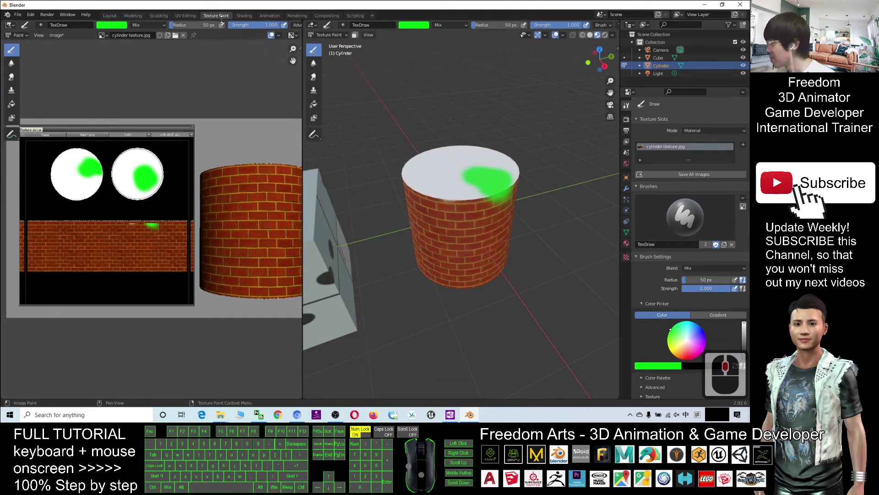
Return to the UV Editing workspace and inspect the painted cylinder from the side.
left_click(193, 15)
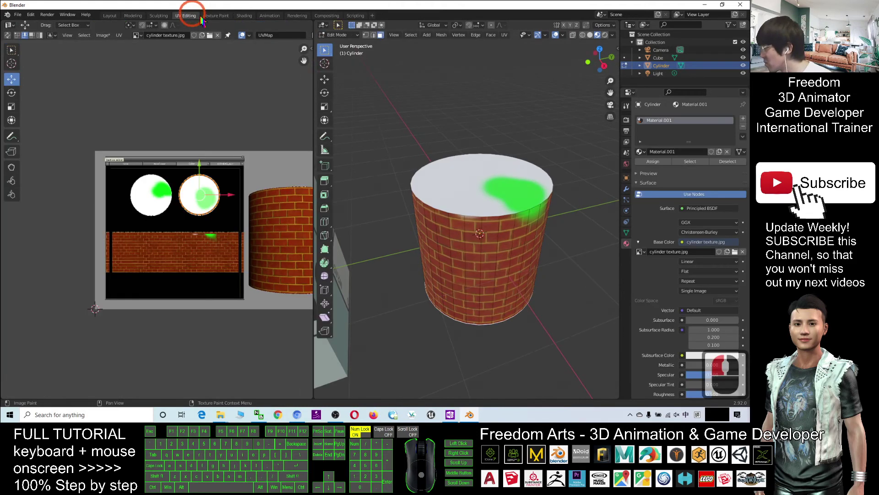
scroll(534, 239, "up", 3)
scroll(534, 239, "down", 3)
middle_click_drag(534, 239, 553, 227)
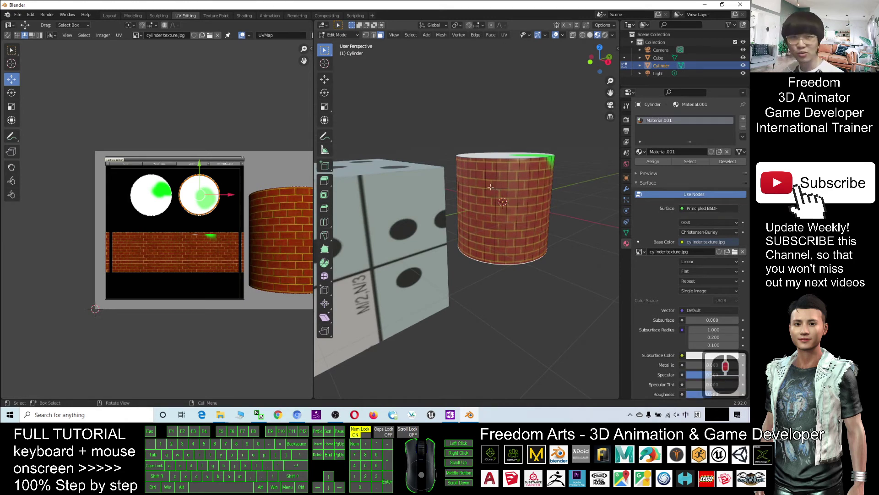
Inspect the painted cylinder from above, switch to the Layout workspace and view it together with the dice cube.
middle_click_drag(383, 178, 434, 212)
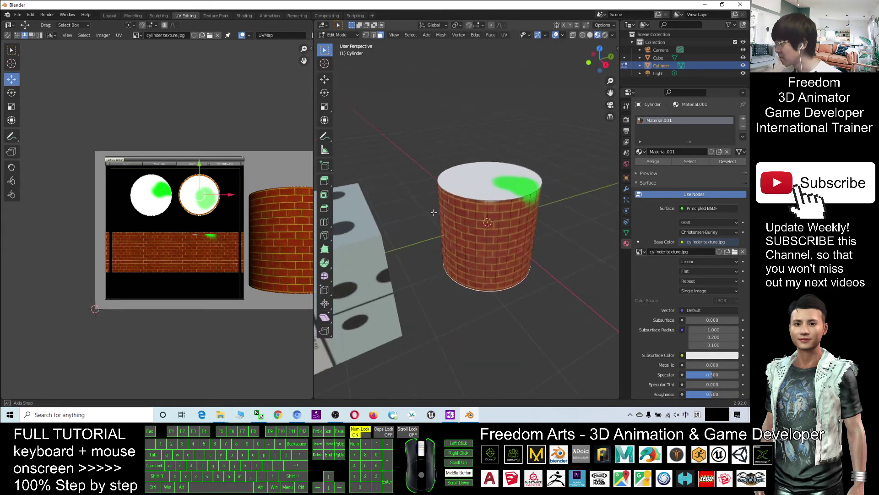
scroll(432, 208, "down", 3)
scroll(421, 246, "up", 2)
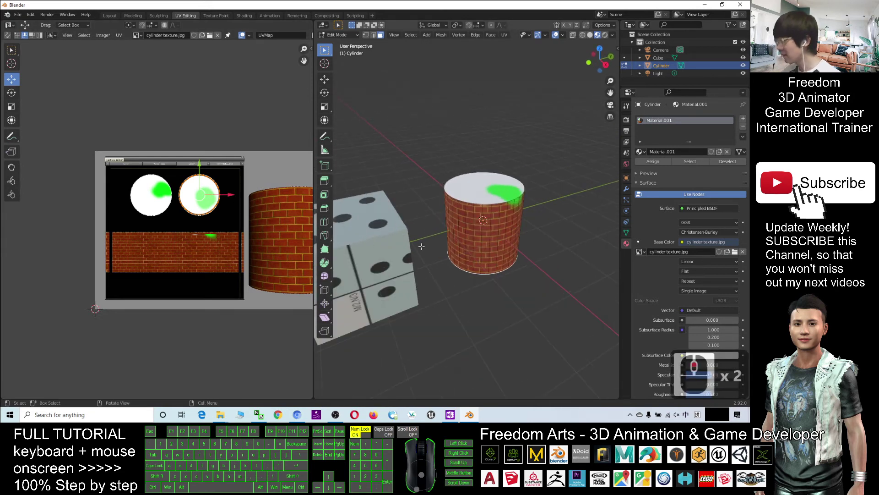
left_click(111, 16)
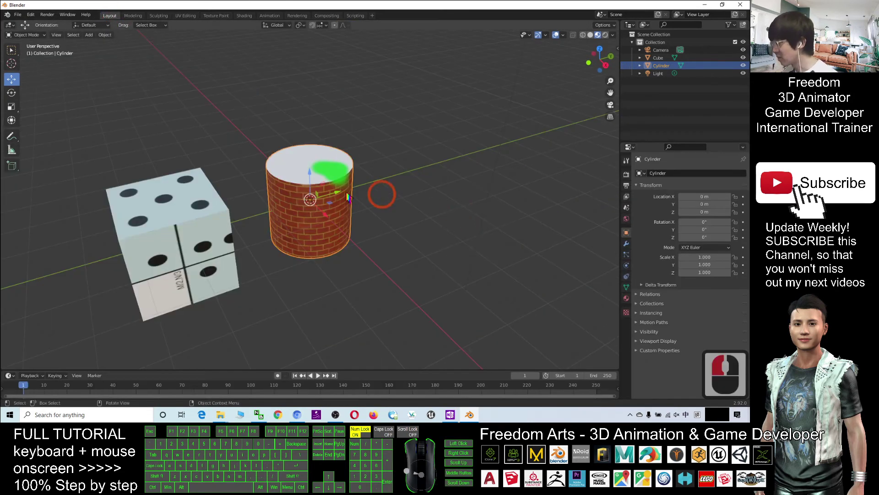
middle_click_drag(383, 194, 335, 202)
middle_click_drag(256, 229, 314, 233, "shift")
middle_click_drag(307, 243, 310, 236)
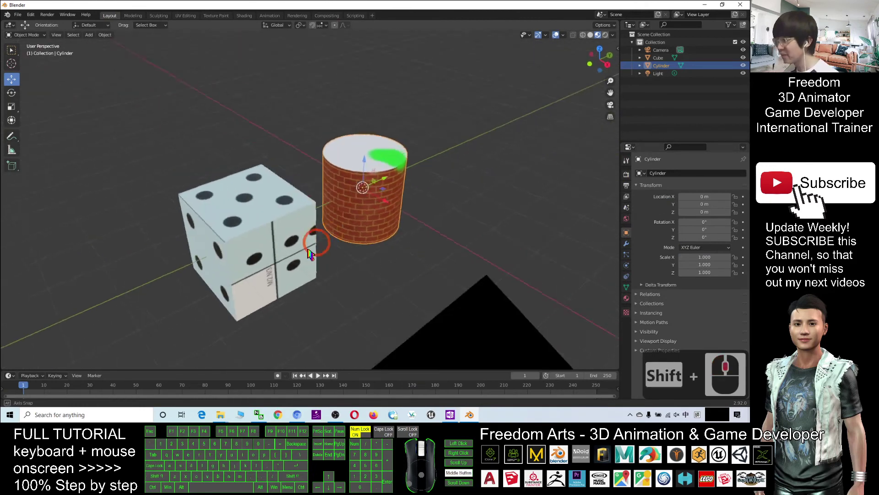
Move the Blender window aside to uncover the desktop icons and save the project to the Desktop as untitled.blend.
left_click_drag(449, 4, 453, 34)
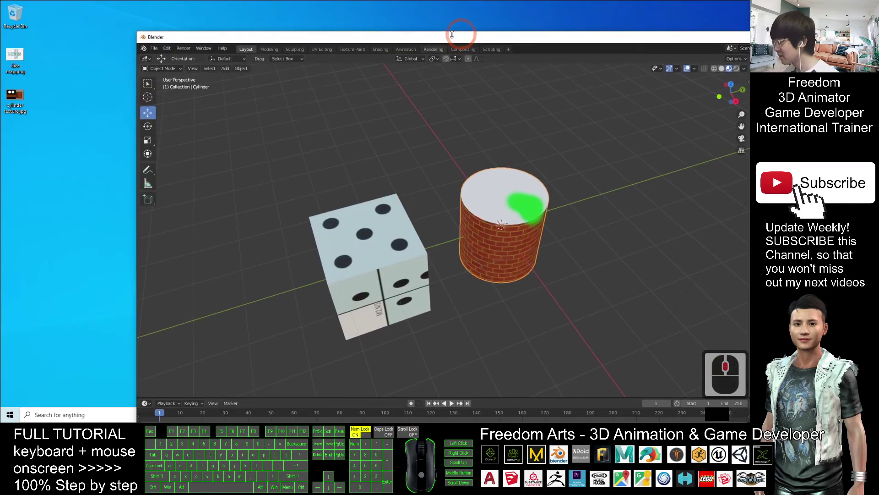
left_click(156, 48)
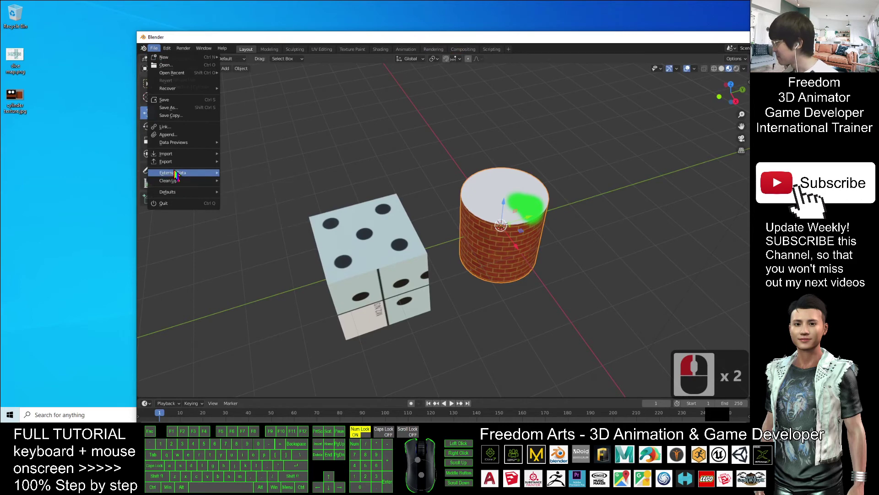
left_click(155, 49)
left_click(155, 49)
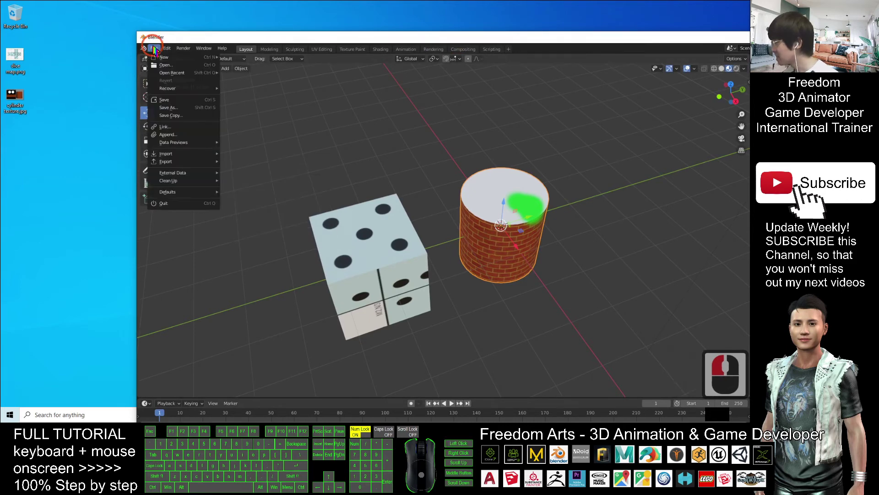
left_click(174, 112)
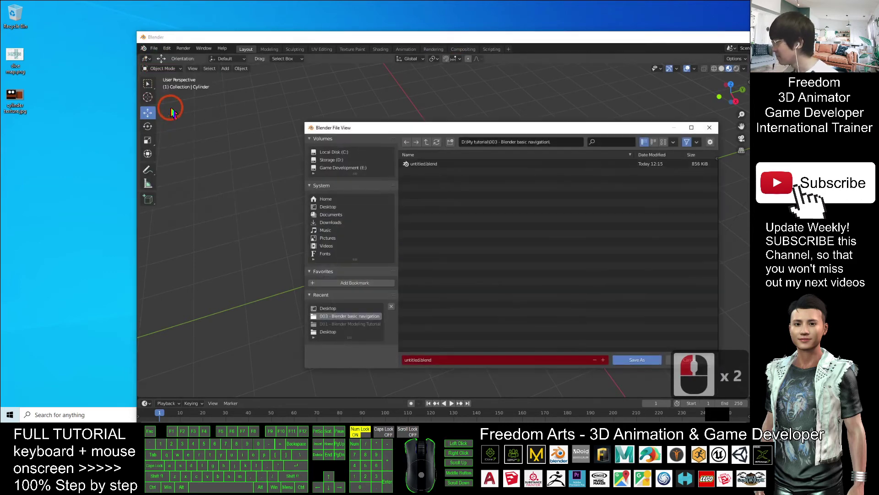
left_click(326, 207)
left_click(440, 360)
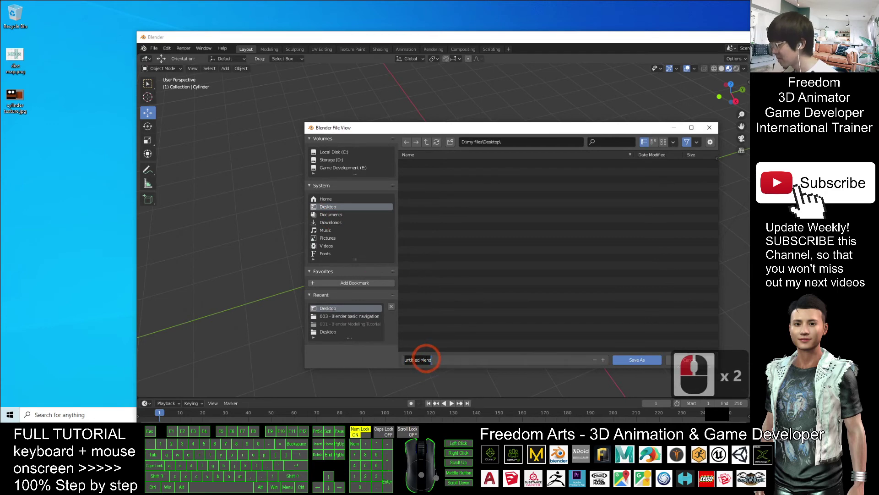
left_click(623, 360)
left_click(624, 360)
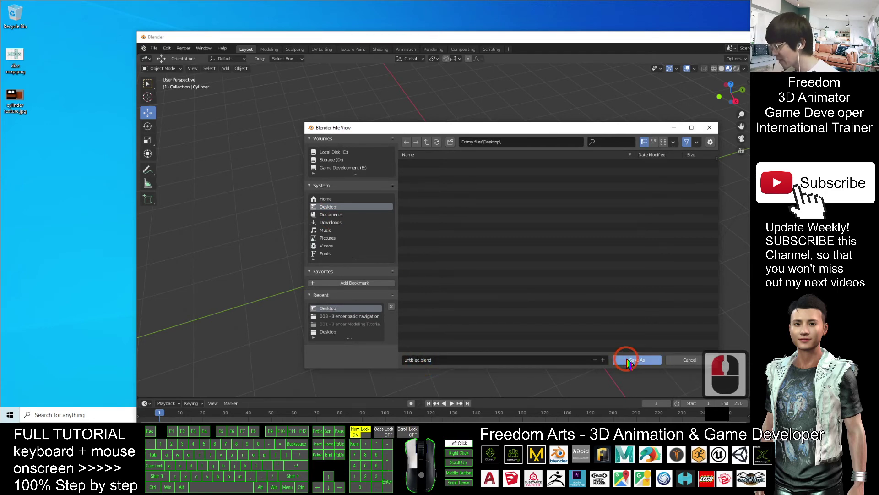
double_click(20, 144)
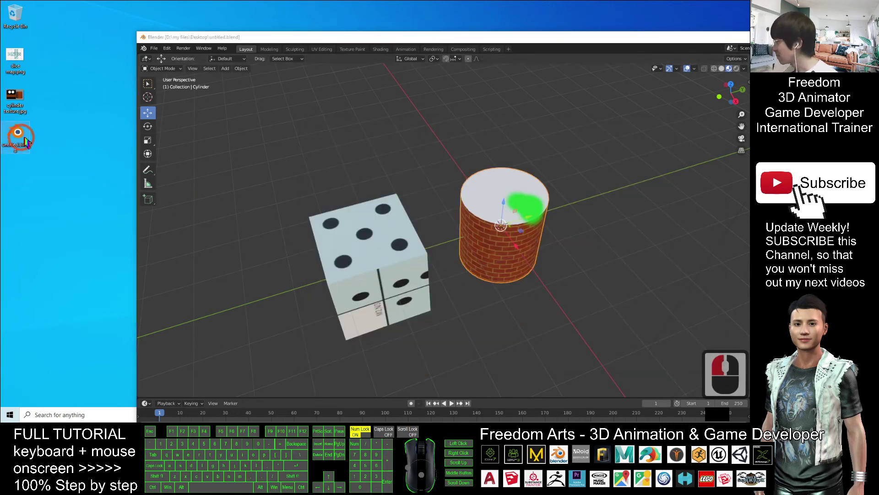
Export the scene to the Desktop as untitled.fbx in FBX format, with path mode Copy and textures embedded.
left_click(155, 49)
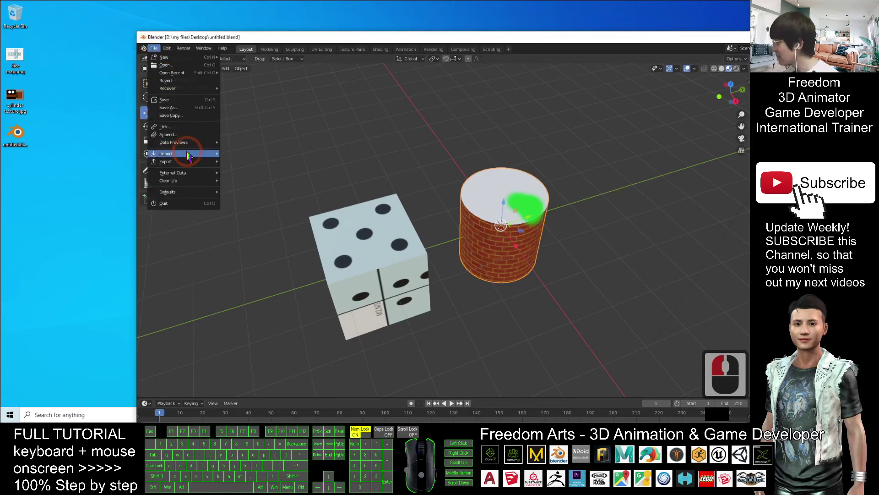
mouse_move(176, 161)
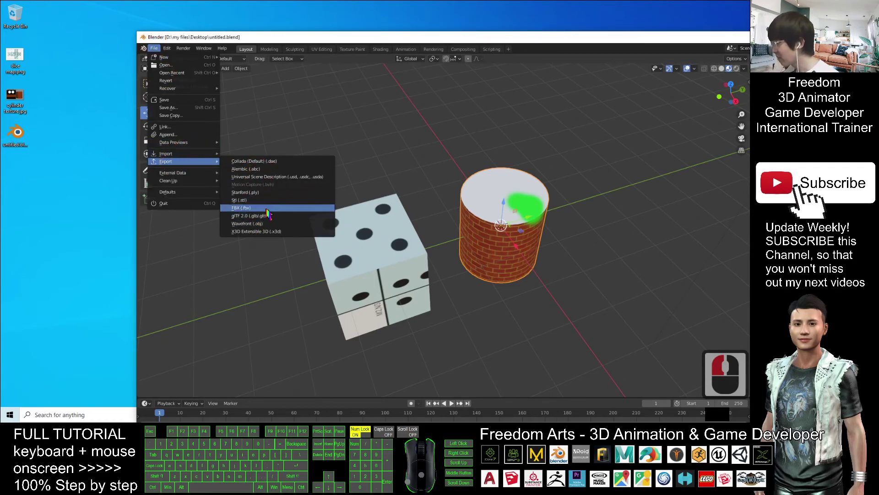
left_click(251, 207)
left_click_drag(529, 130, 382, 103)
left_click(549, 147)
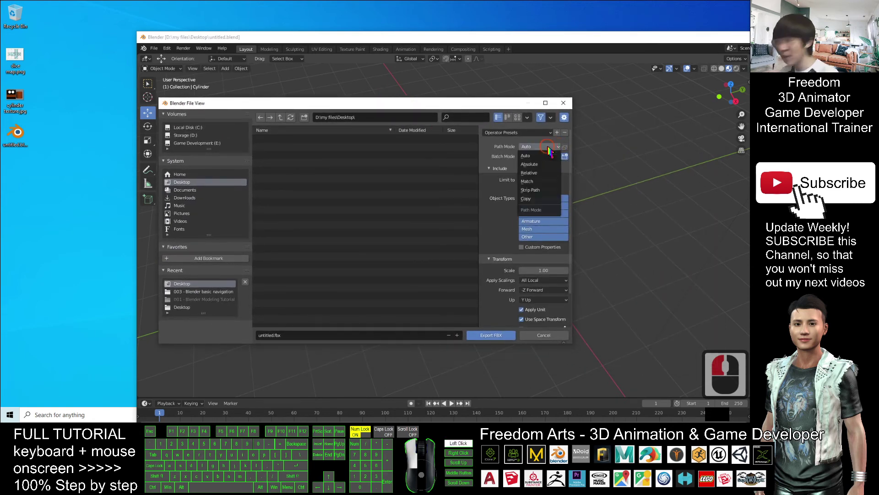
left_click(530, 199)
left_click(565, 147)
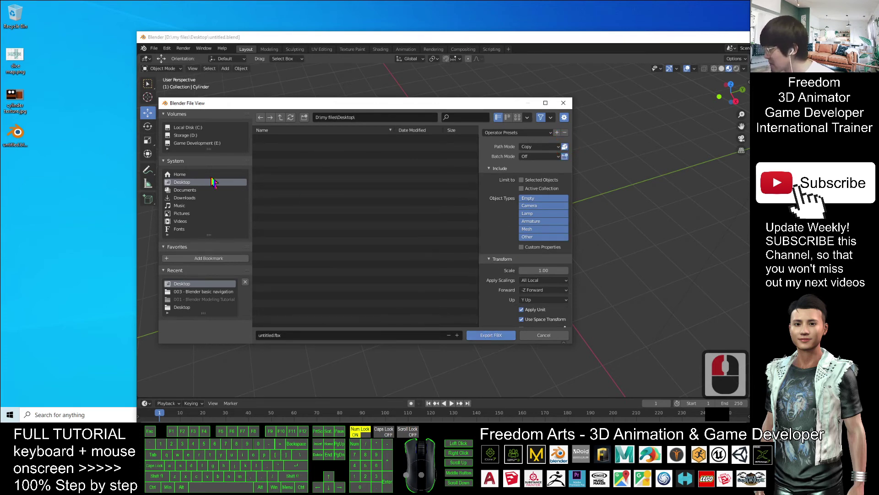
left_click(509, 337)
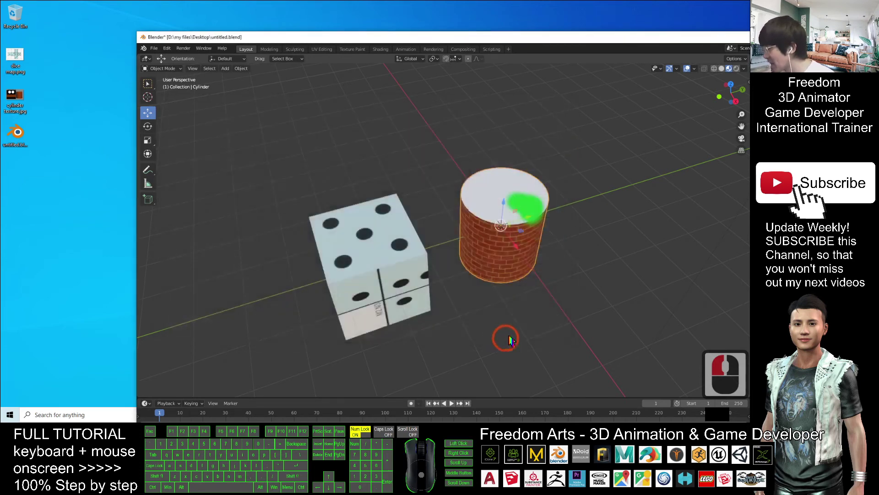
Open the exported untitled.fbx from the desktop in 3D Viewer and examine the textures on the cube and cylinder.
left_click(21, 175)
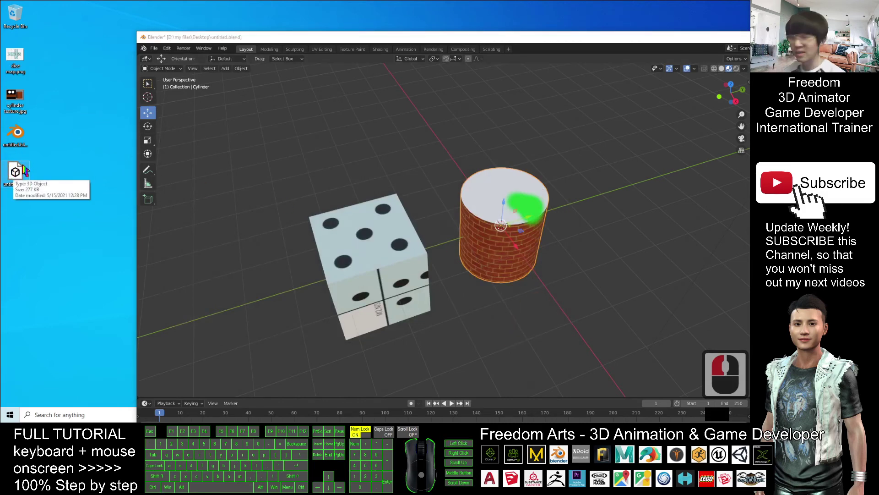
double_click(19, 173)
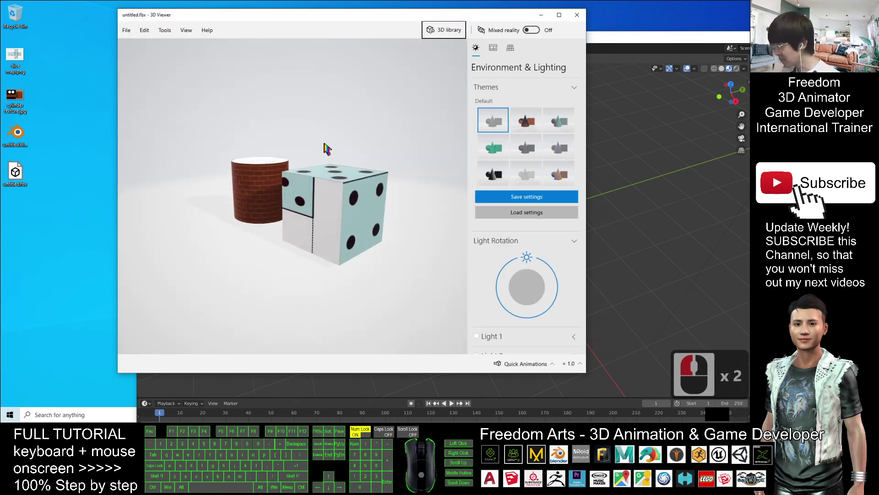
left_click_drag(326, 143, 94, 193)
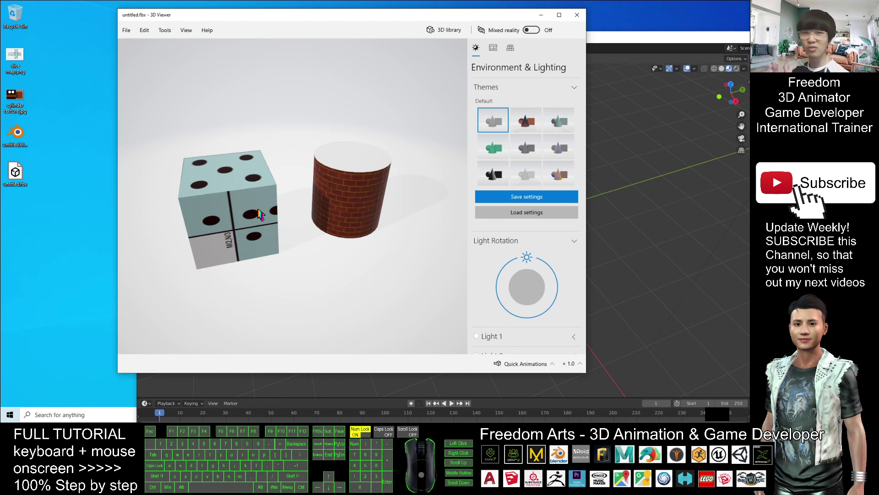
mouse_move(260, 214)
left_mouse_down()
mouse_move(355, 191)
mouse_move(373, 129)
mouse_move(265, 211)
left_mouse_up()
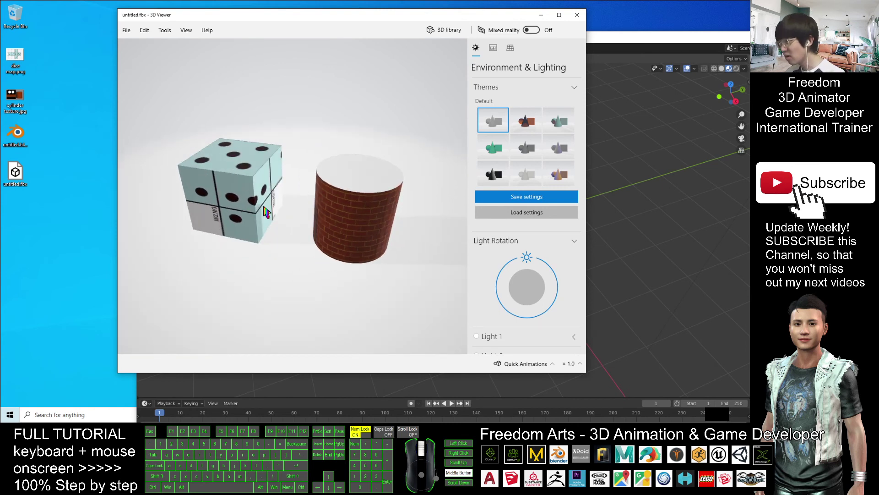
scroll(294, 197, "up", 3)
mouse_move(319, 206)
middle_mouse_down("shift")
mouse_move(333, 210)
mouse_move(328, 220)
mouse_move(311, 213)
mouse_move(323, 209)
mouse_move(316, 207)
middle_mouse_up("shift")
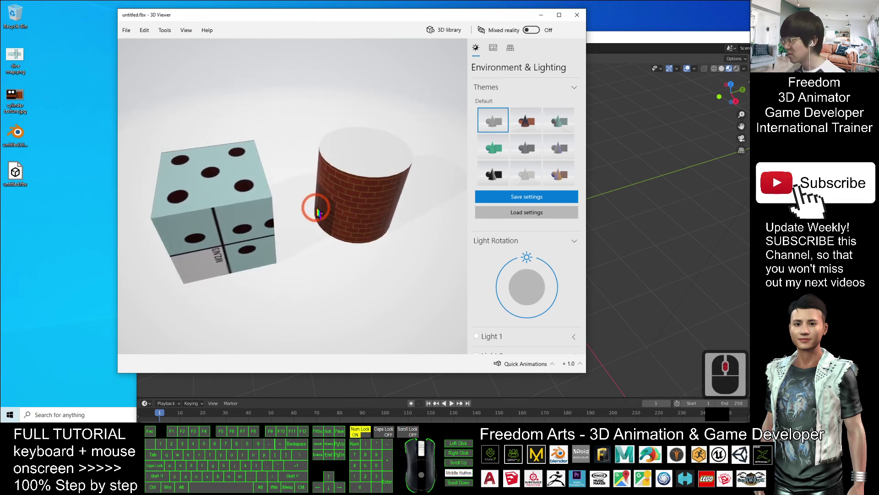